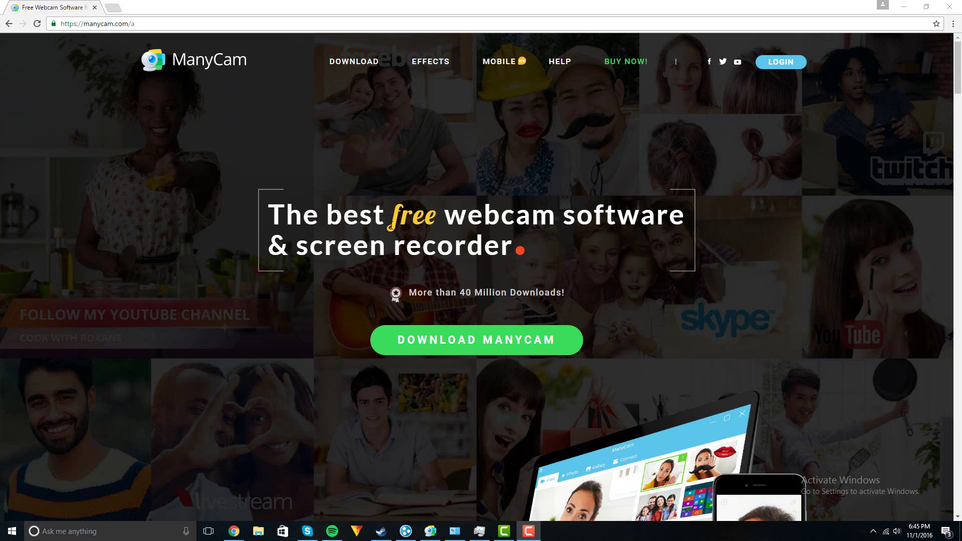
Scroll the ManyCam homepage and briefly select the headline and download-count text
scroll(439, 292, down, 2)
scroll(439, 291, up, 2)
scroll(471, 315, down, 2)
scroll(431, 215, up, 2)
drag(241, 215, 625, 273)
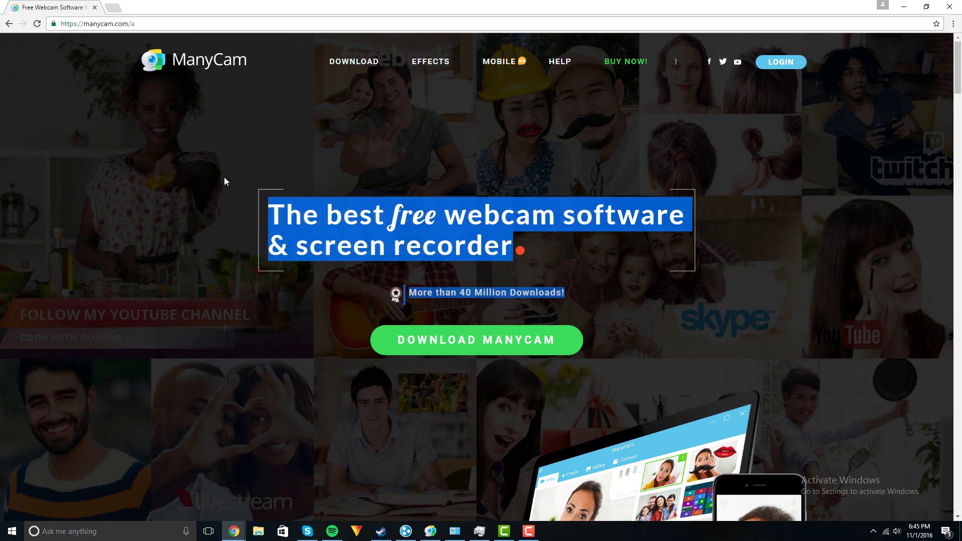
click(461, 212)
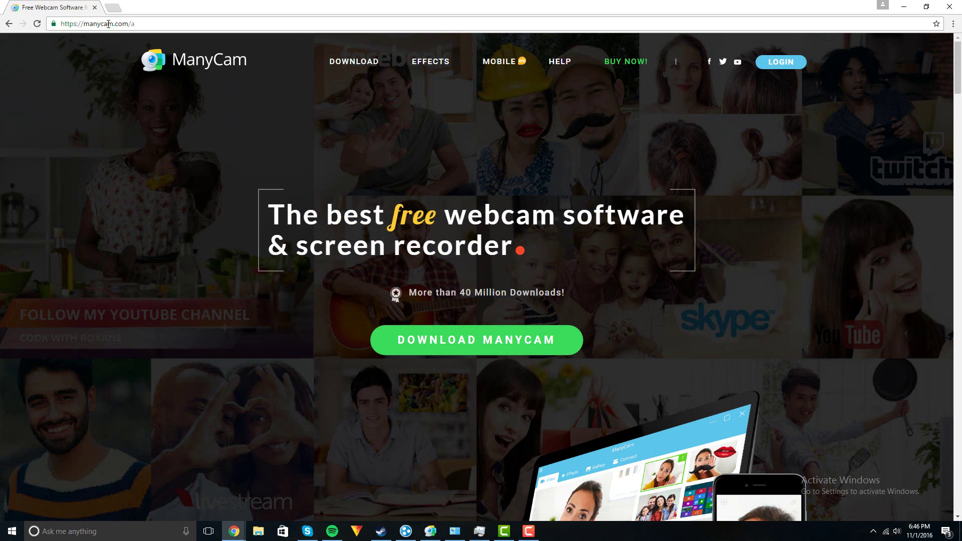
Open the download page, review the pricing table, and download the Free Windows version
click(515, 350)
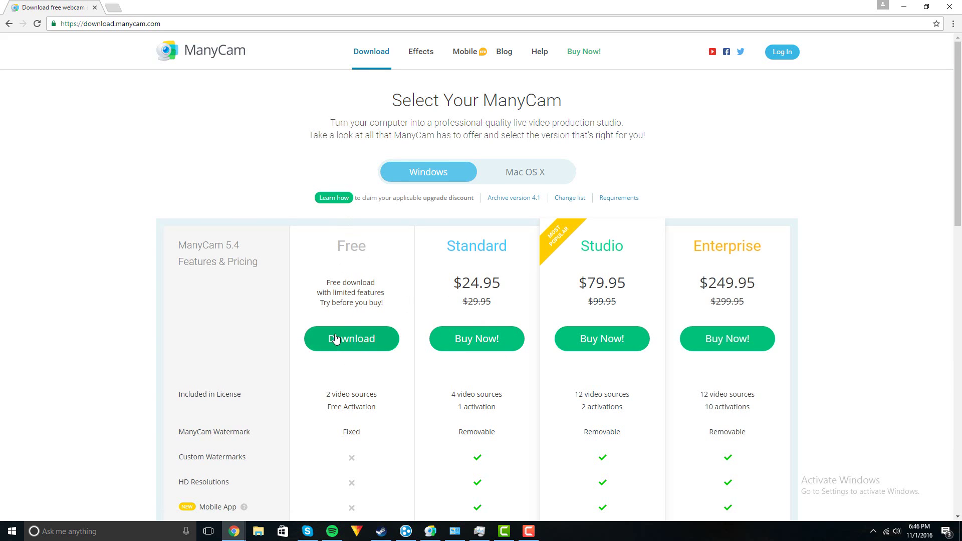
scroll(705, 327, down, 1)
scroll(507, 323, down, 1)
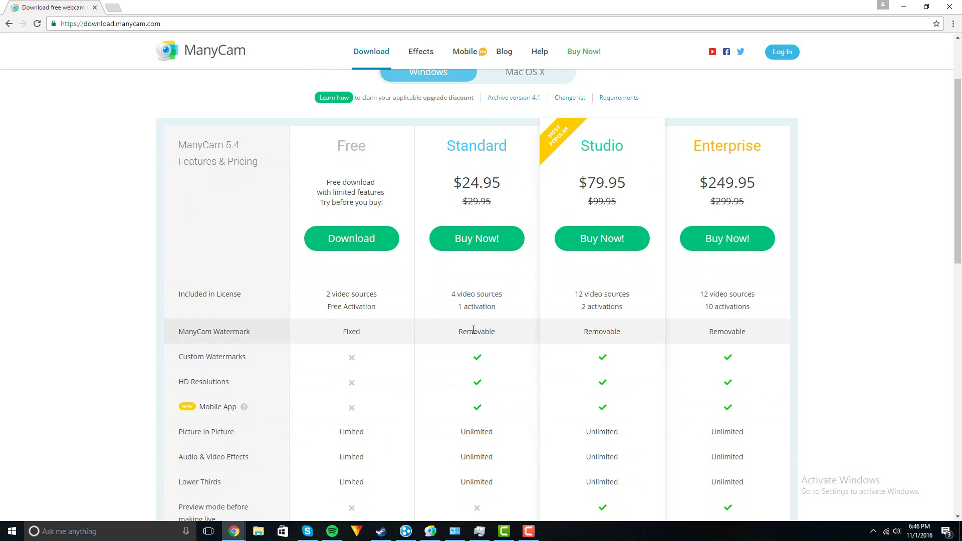
scroll(671, 334, down, 1)
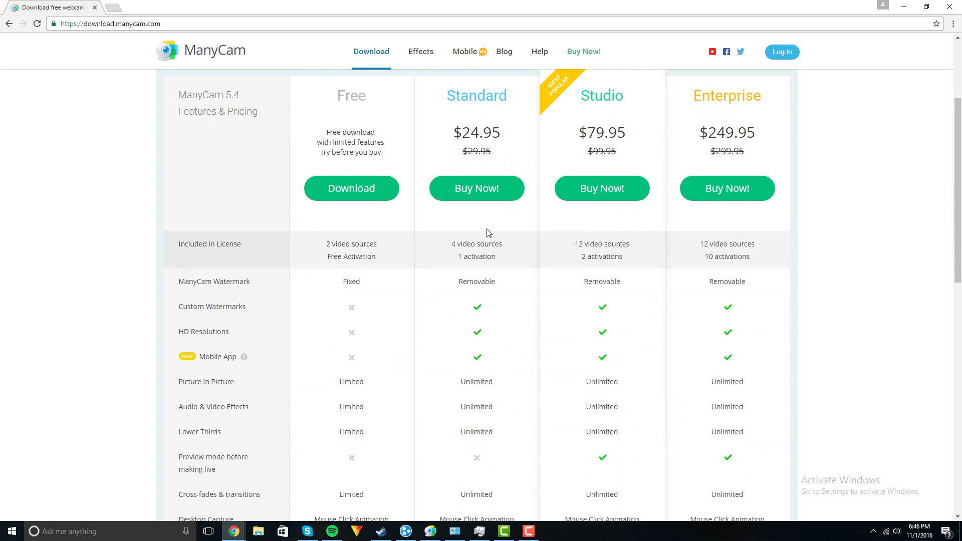
scroll(690, 335, down, 1)
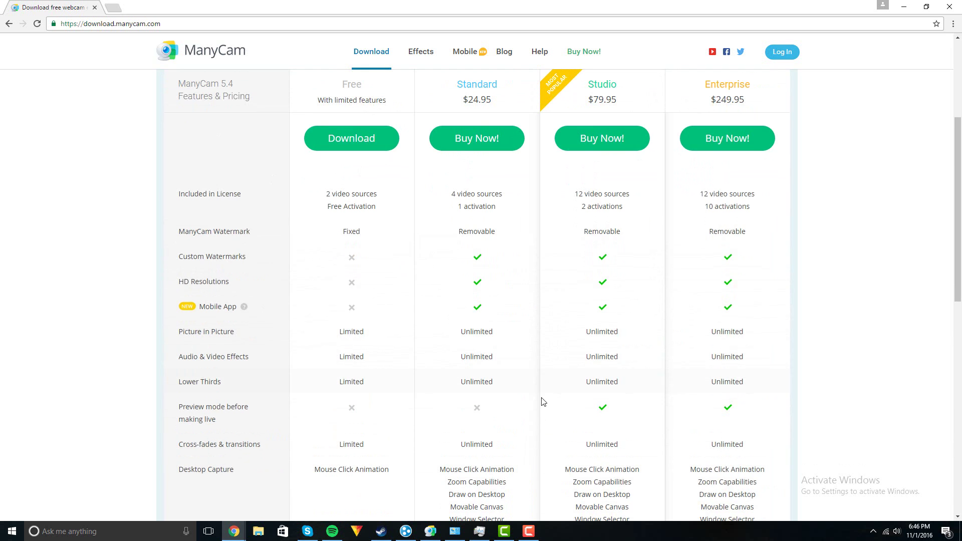
scroll(581, 294, up, 4)
click(371, 339)
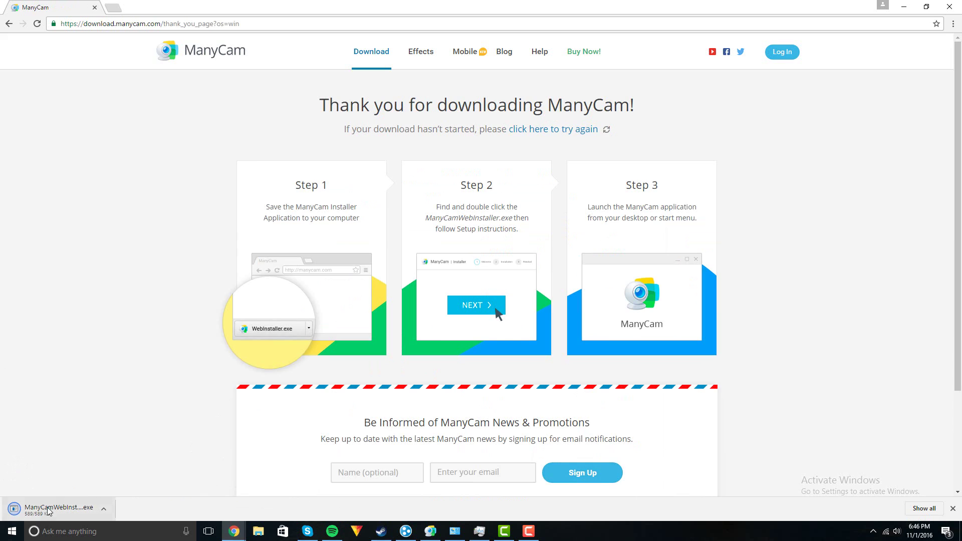
Run the ManyCam installer with the MyStart.com home page option unchecked, then close its window
click(48, 510)
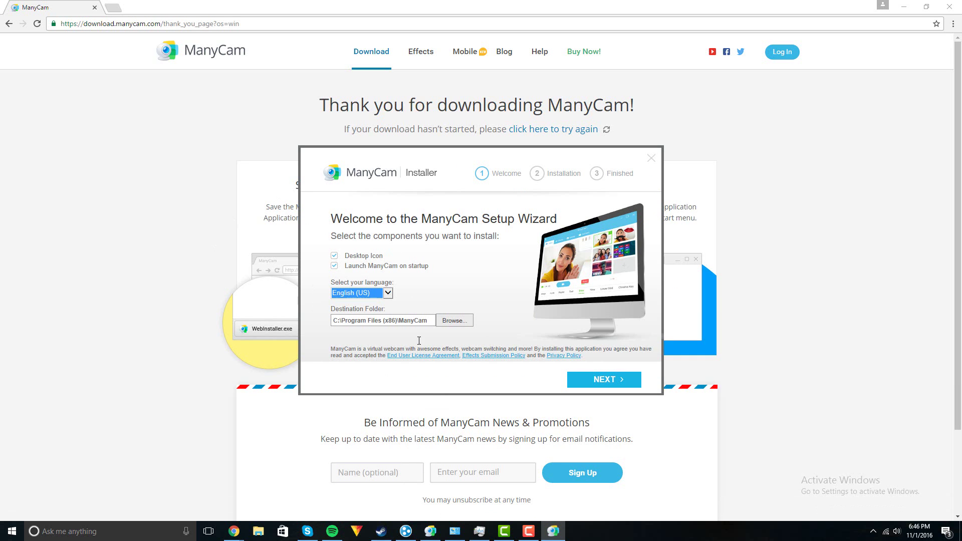
click(603, 380)
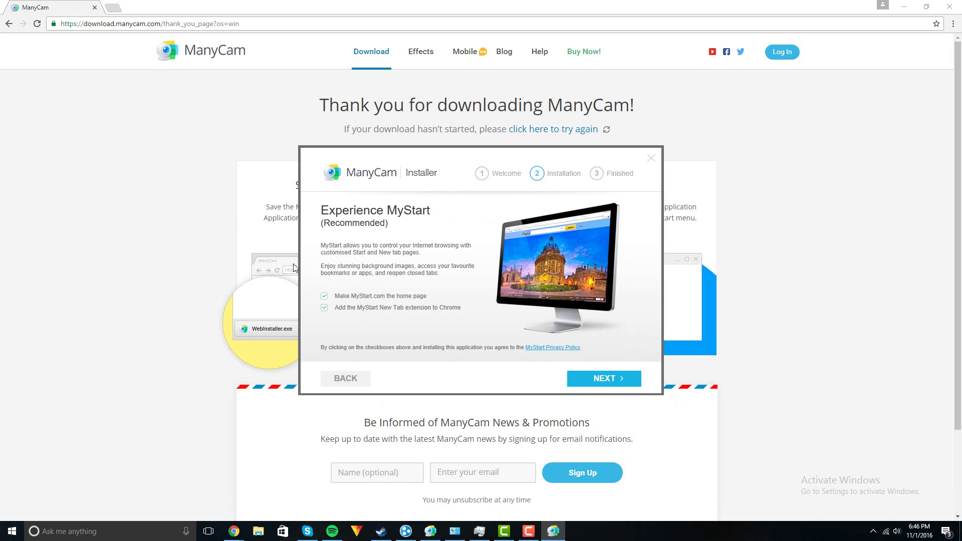
click(325, 296)
click(620, 380)
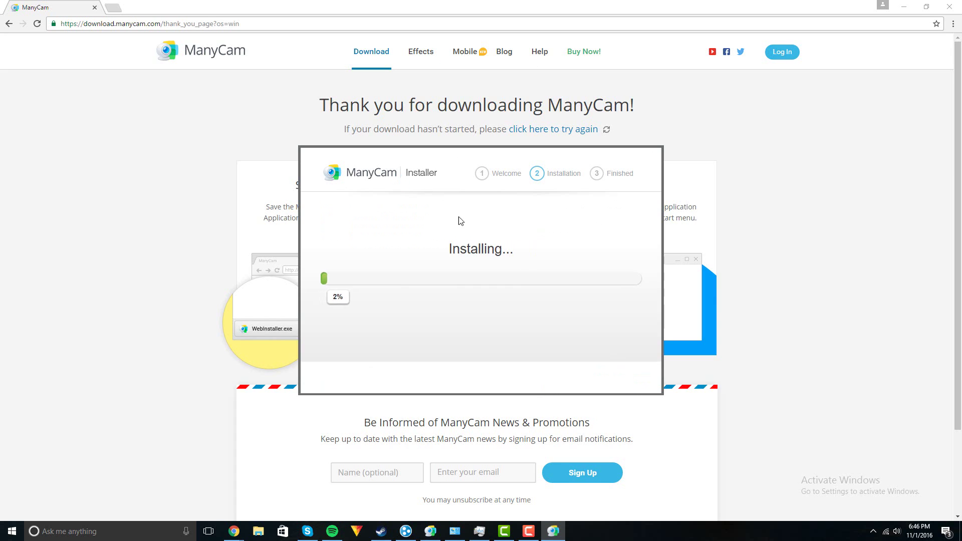
right_click(554, 532)
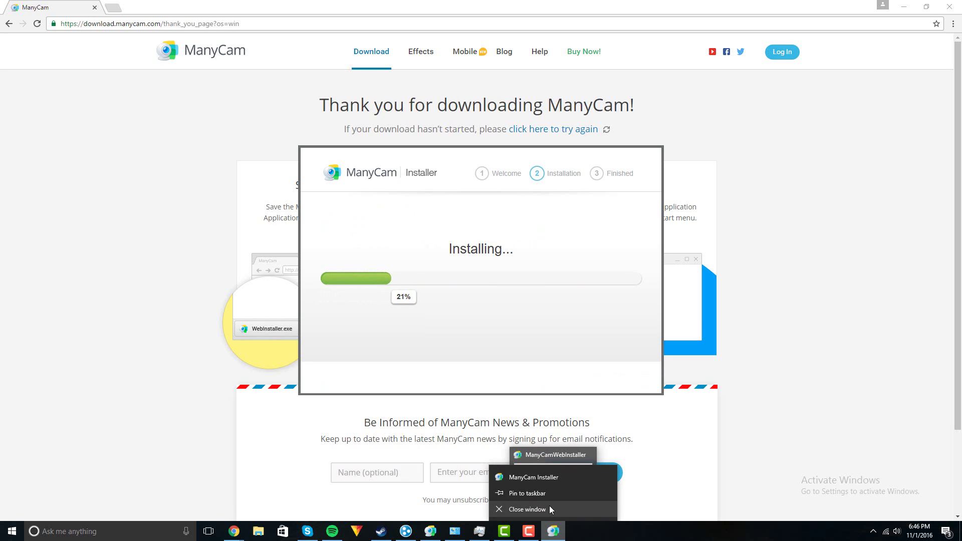
click(546, 507)
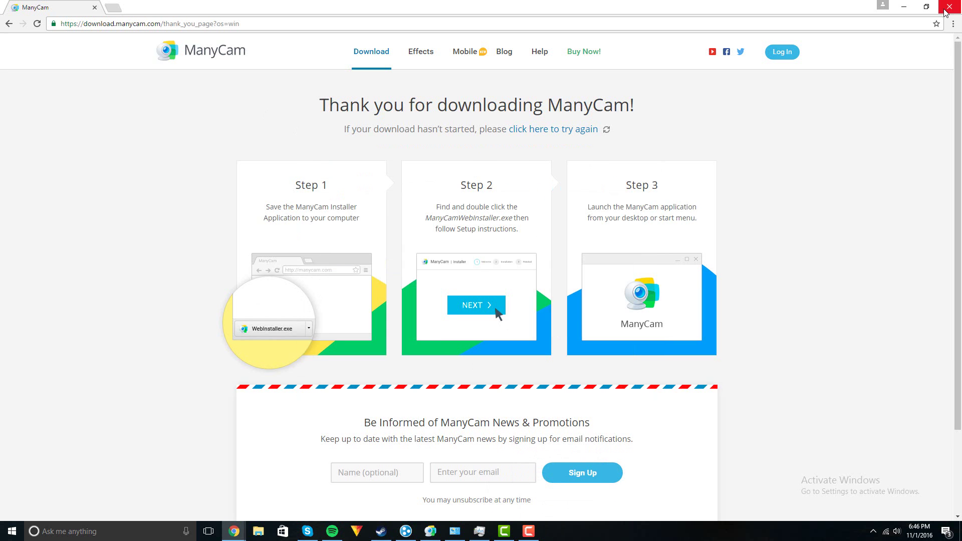
Minimise Chrome, reposition the ManyCam window, and switch between its Effects and Video tabs
click(902, 5)
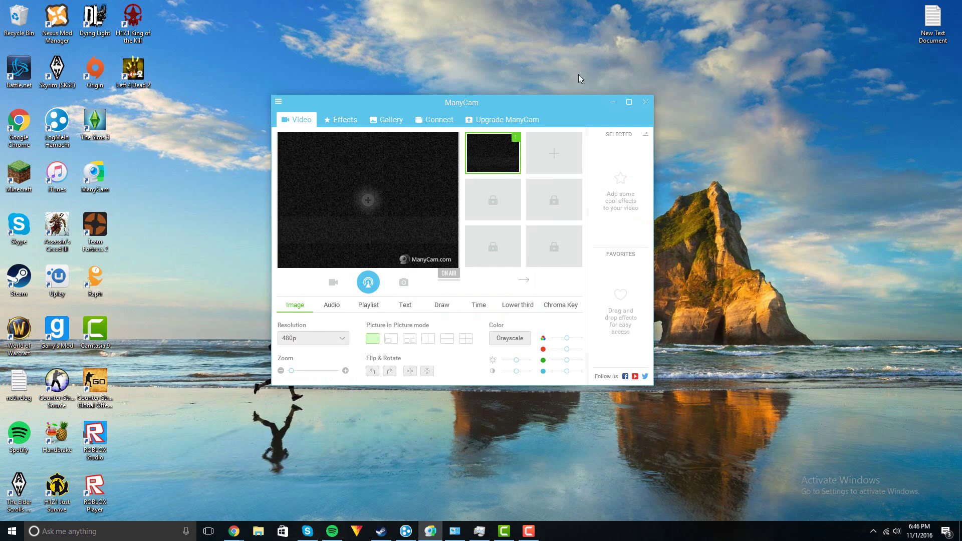
mouse_move(476, 111)
mouse_down()
mouse_move(474, 97)
mouse_move(495, 107)
mouse_move(492, 118)
mouse_move(476, 88)
mouse_move(492, 109)
mouse_up()
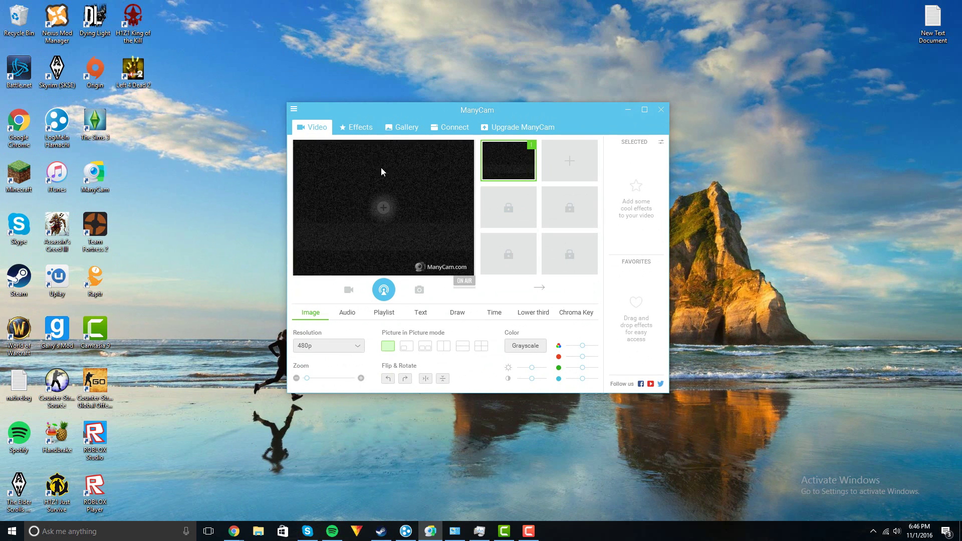
click(352, 122)
click(313, 127)
click(356, 127)
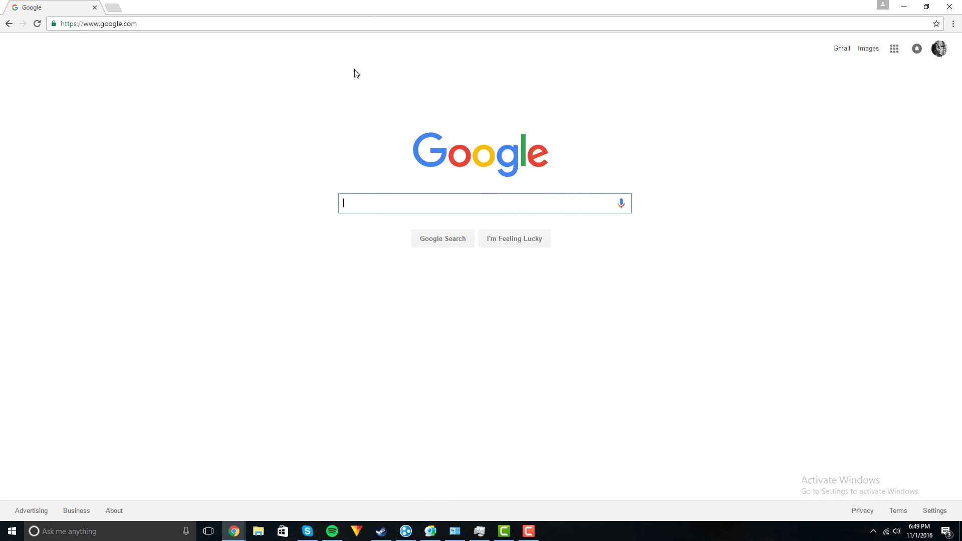
Go to youtube.com and search for 'ariana grande live stream'
click(117, 21)
text(youtube)
key(Return)
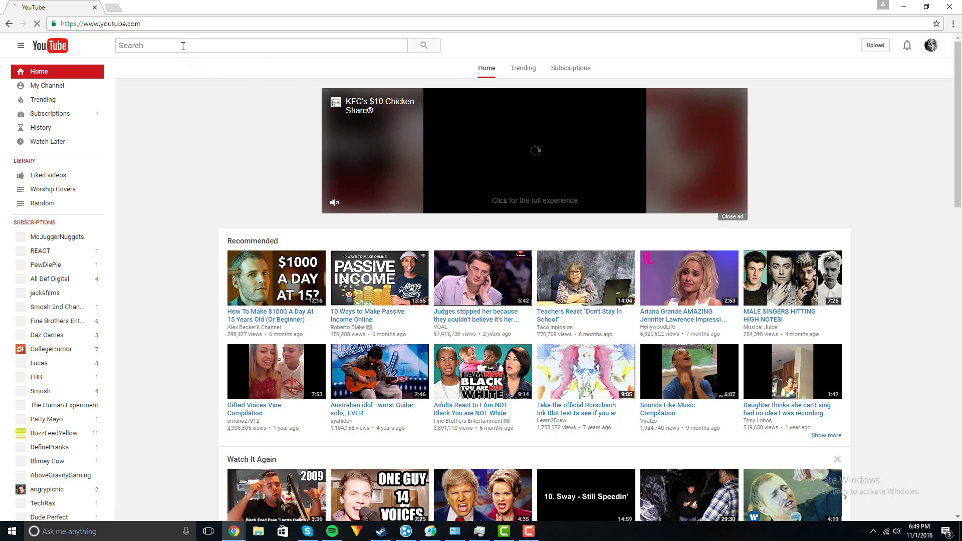
click(183, 45)
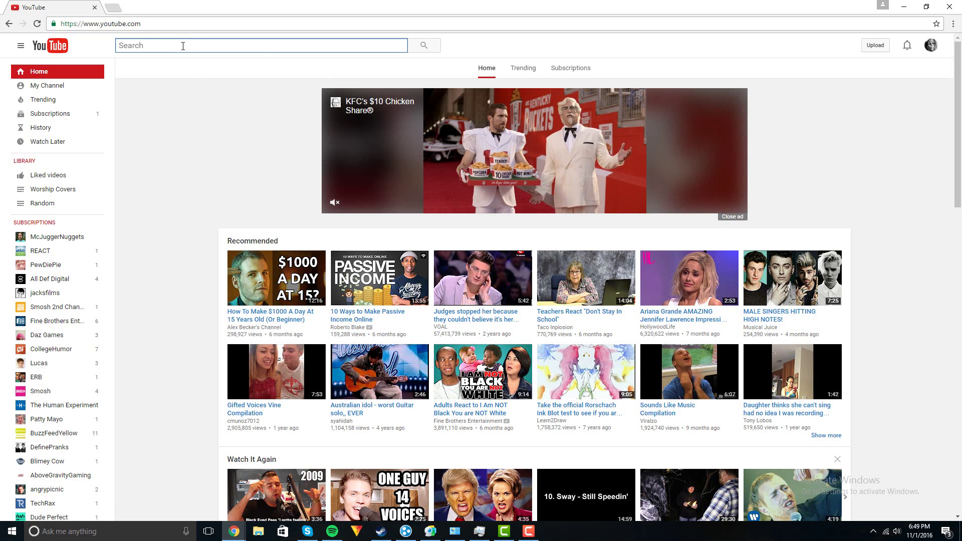
scroll(223, 136, down, 5)
scroll(223, 136, up, 5)
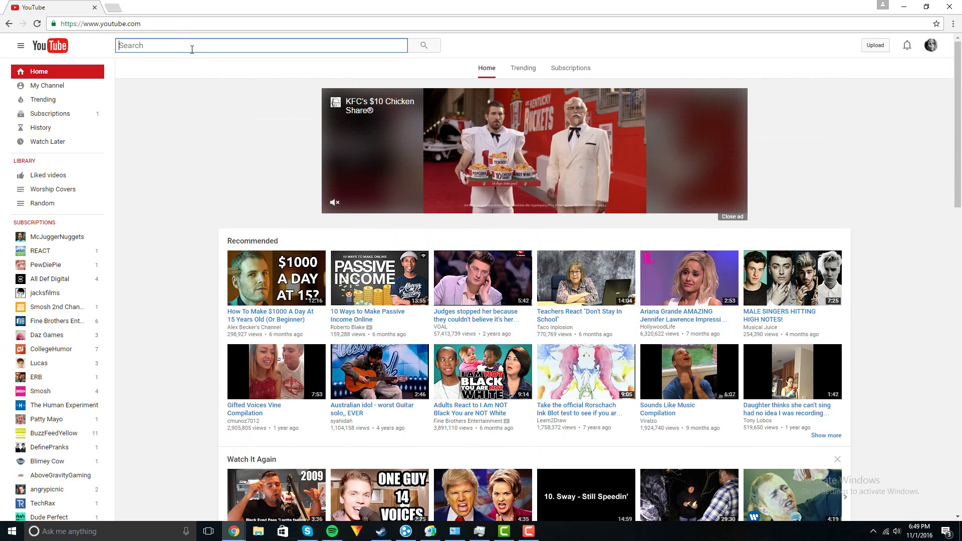
text(ar)
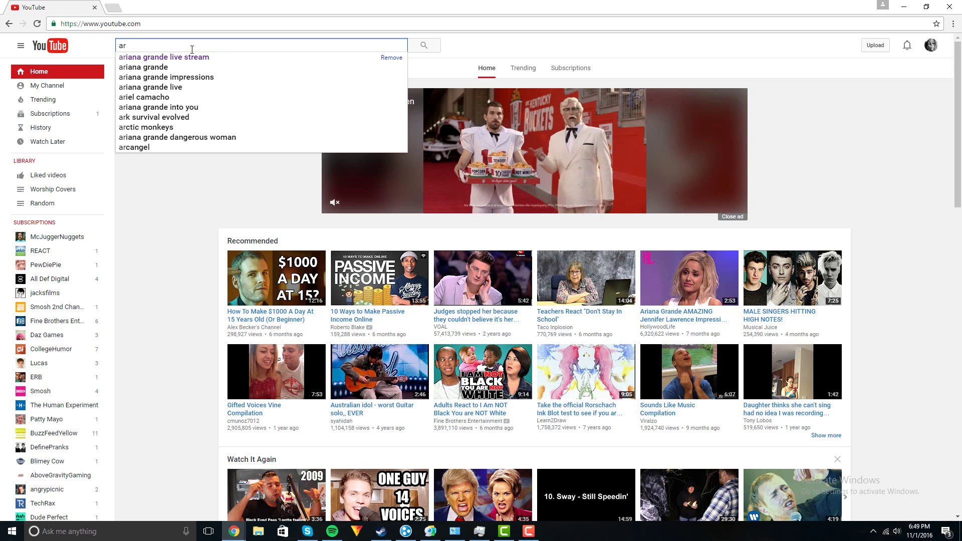
click(197, 59)
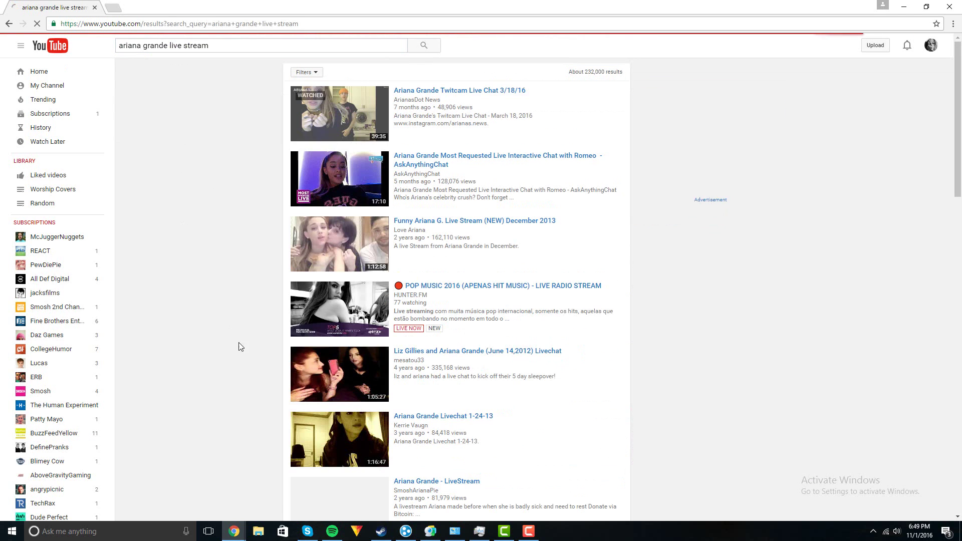
Open the 'Ariana Grande - LiveStream' video, pause it at 6:50, and select its URL
scroll(344, 271, down, 1)
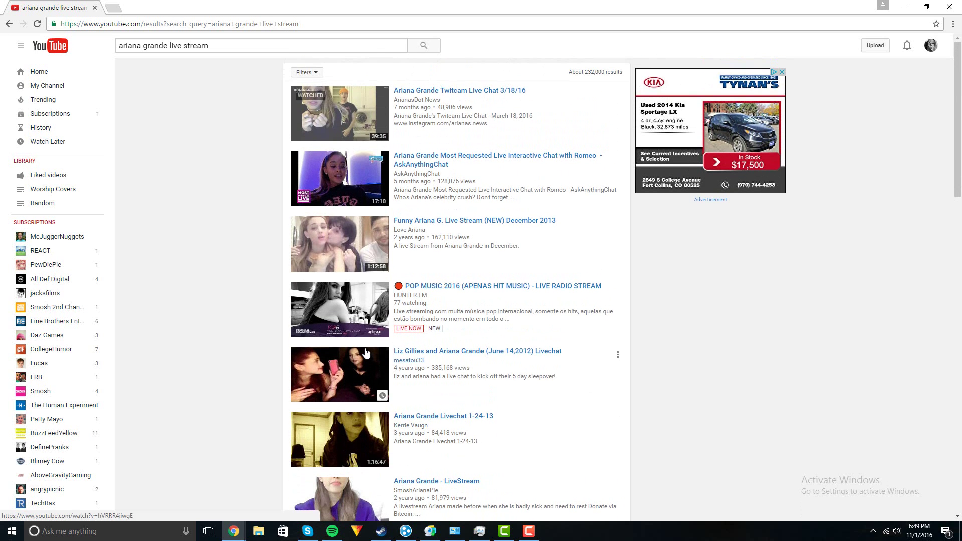
scroll(362, 366, down, 2)
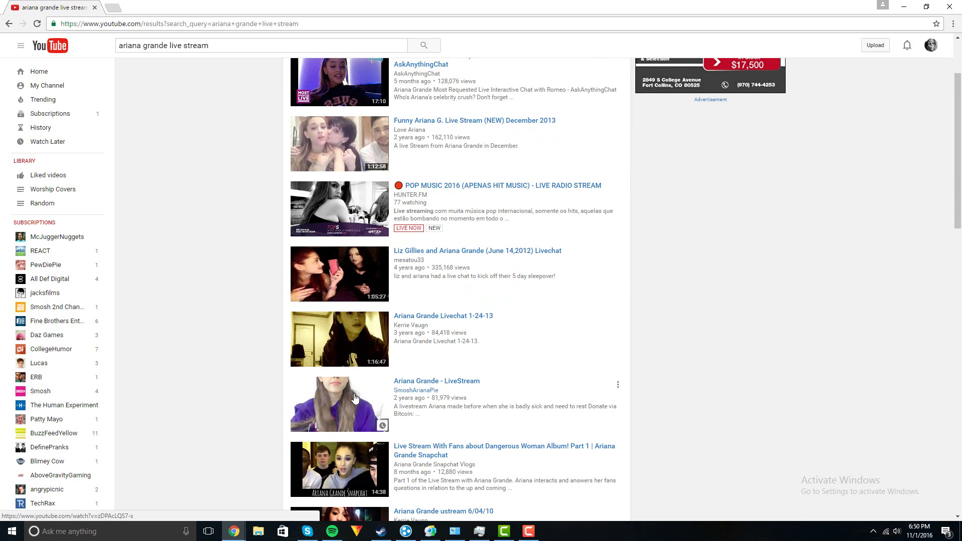
click(353, 400)
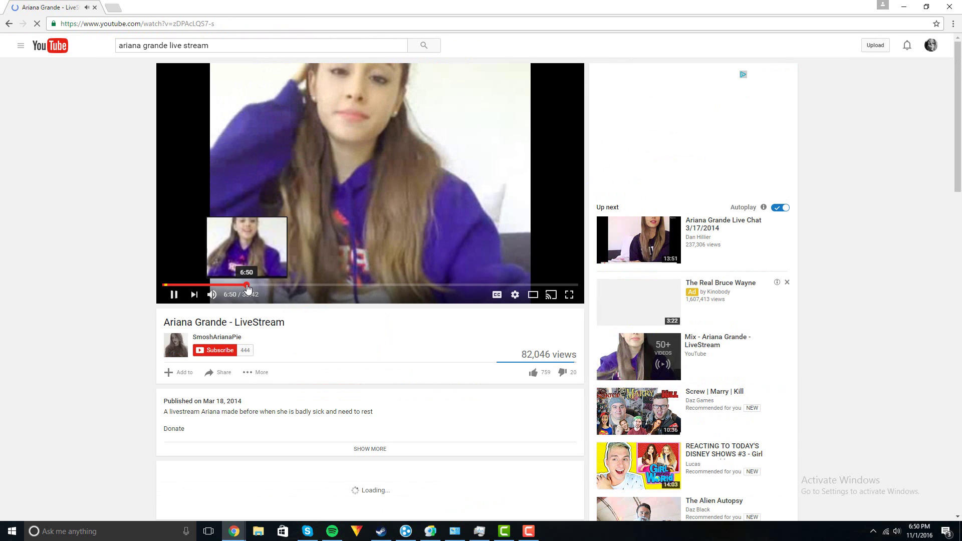
click(181, 305)
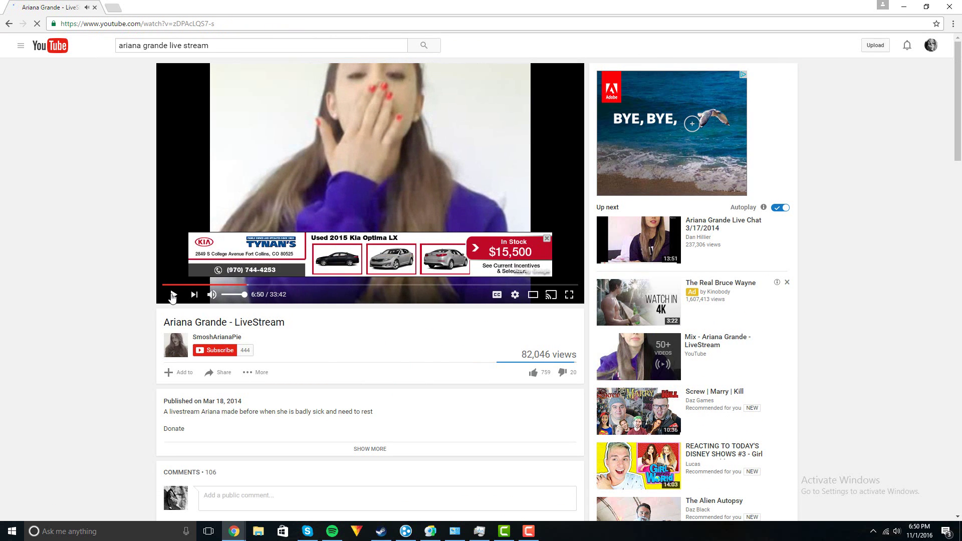
click(163, 23)
key(ctrl+c)
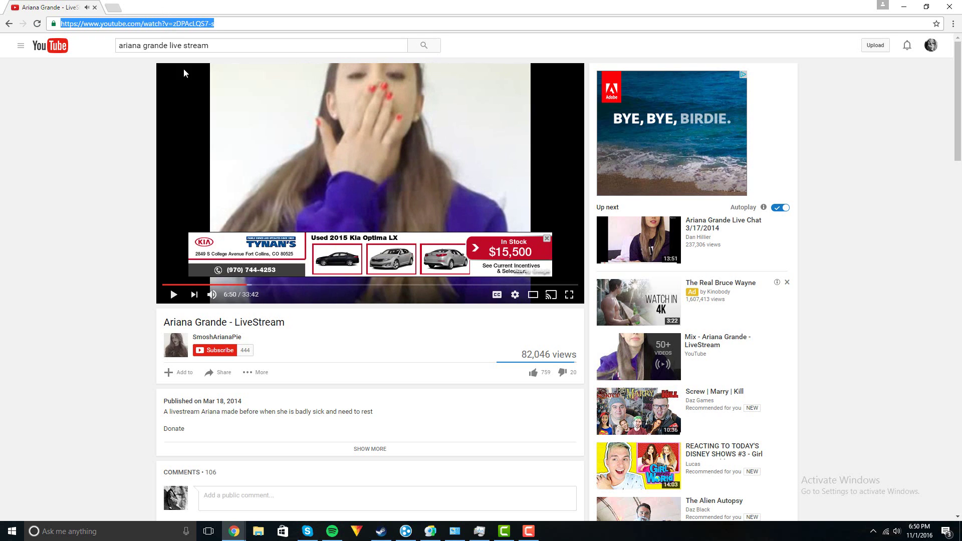
Add a YouTube URL source in ManyCam and paste the Ariana Grande livestream link
click(430, 531)
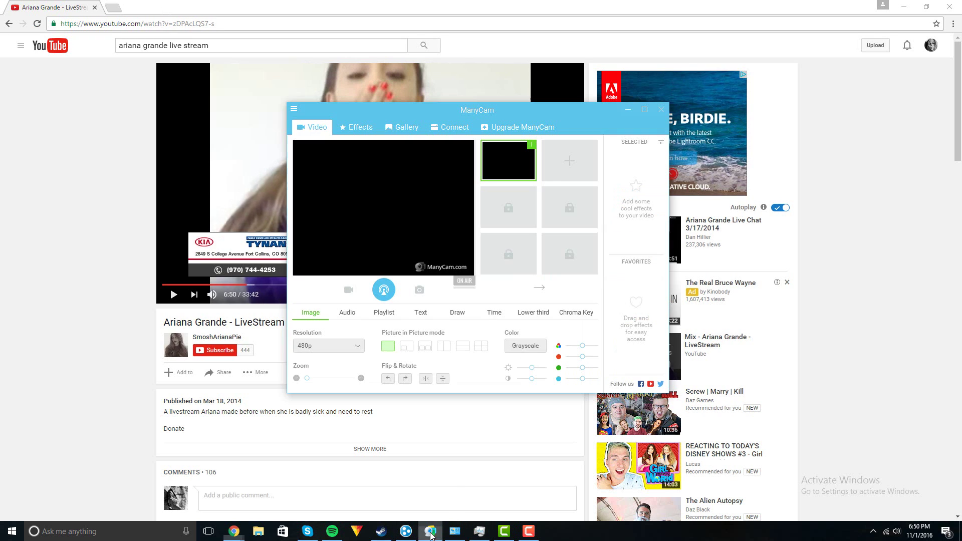
click(509, 159)
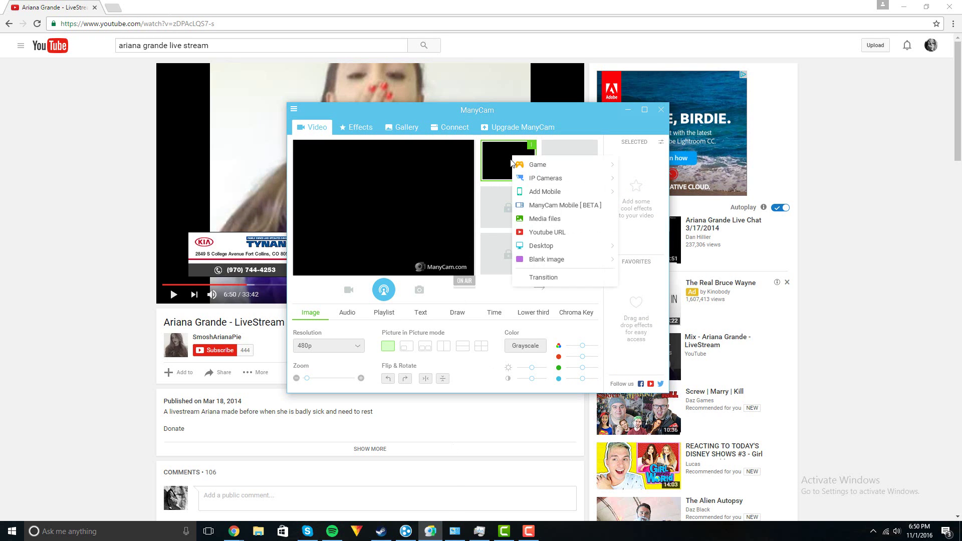
click(545, 230)
key(ctrl+v)
click(419, 320)
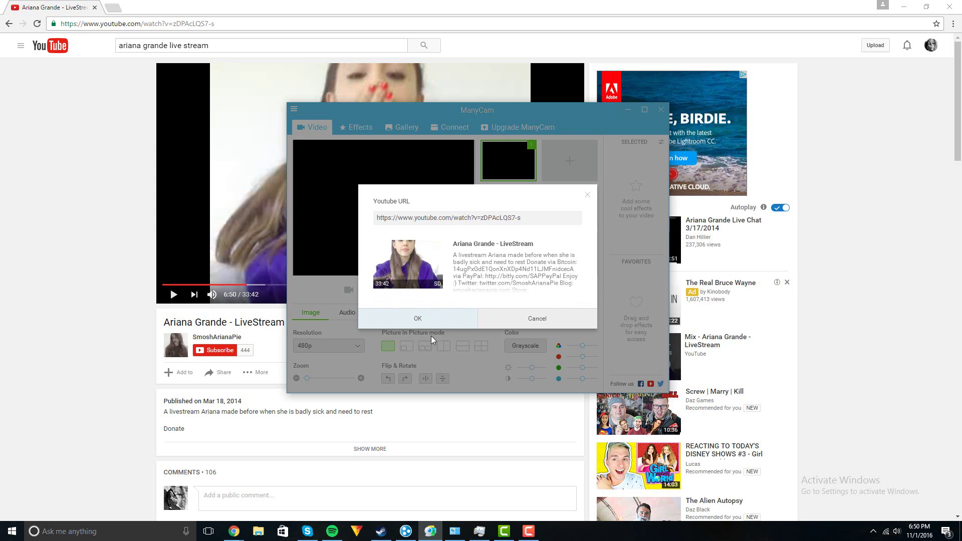
Confirm the livestream as the source, trying picture-in-picture before keeping the single full-frame layout
click(431, 317)
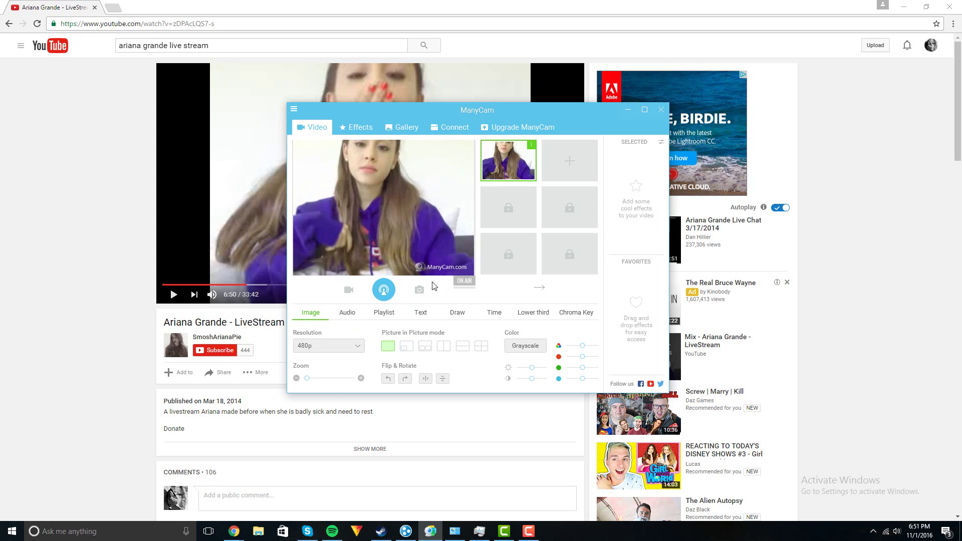
click(406, 346)
click(425, 346)
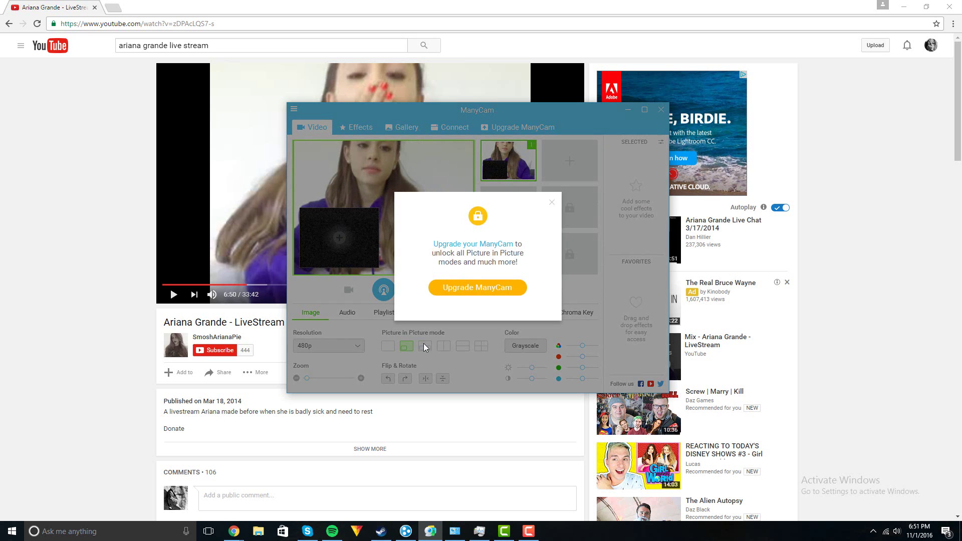
click(551, 201)
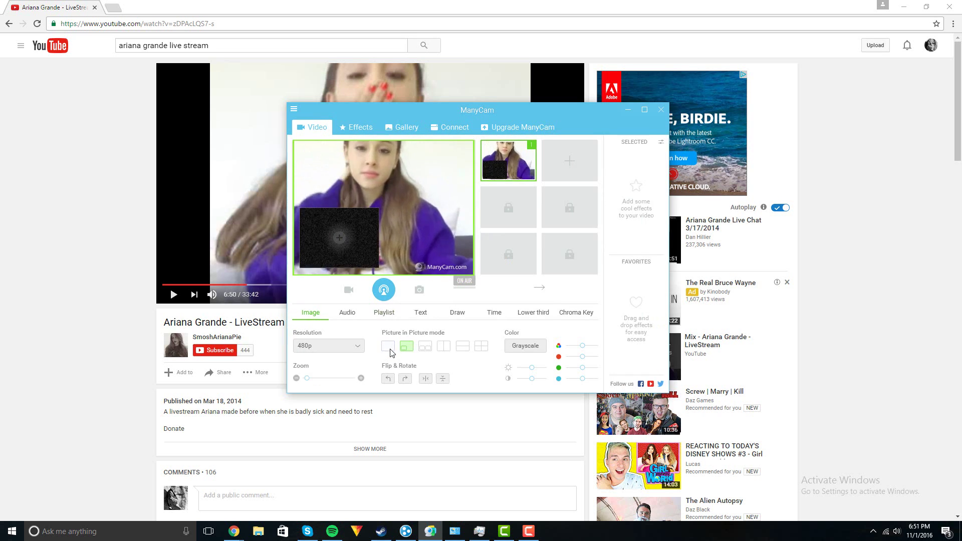
click(388, 346)
Rotate the video a quarter turn and back, then mirror it horizontally
click(404, 379)
click(405, 379)
click(425, 379)
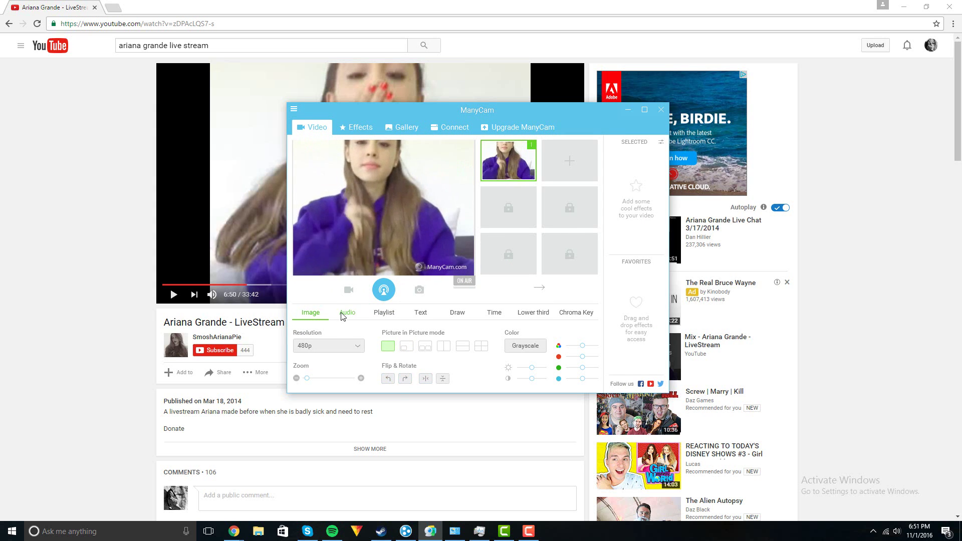
drag(582, 346, 720, 344)
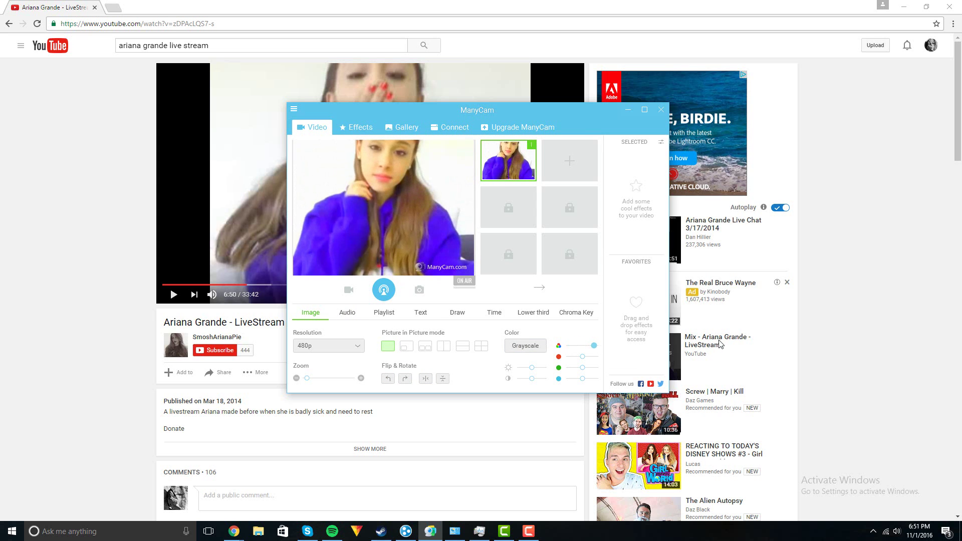
click(582, 345)
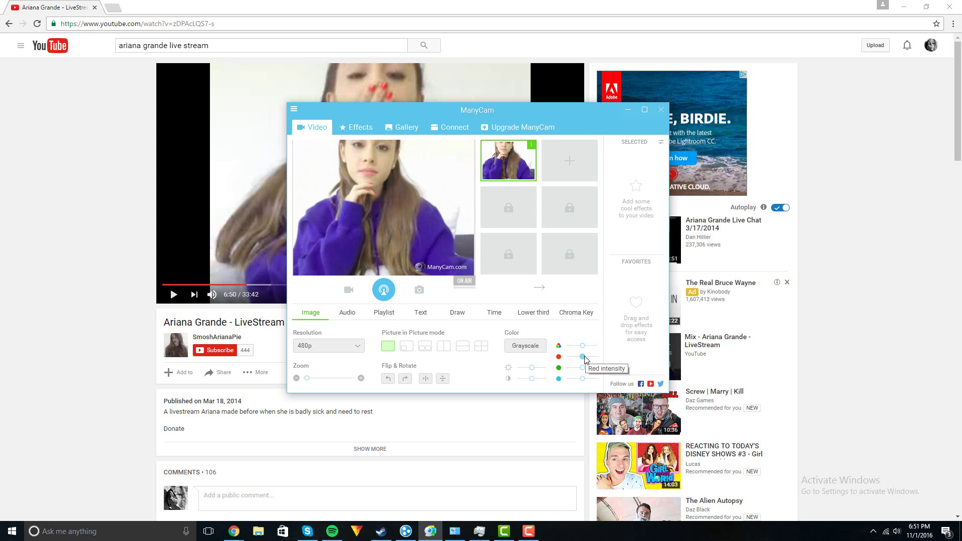
mouse_move(582, 357)
mouse_down()
mouse_move(566, 356)
mouse_move(584, 356)
mouse_up()
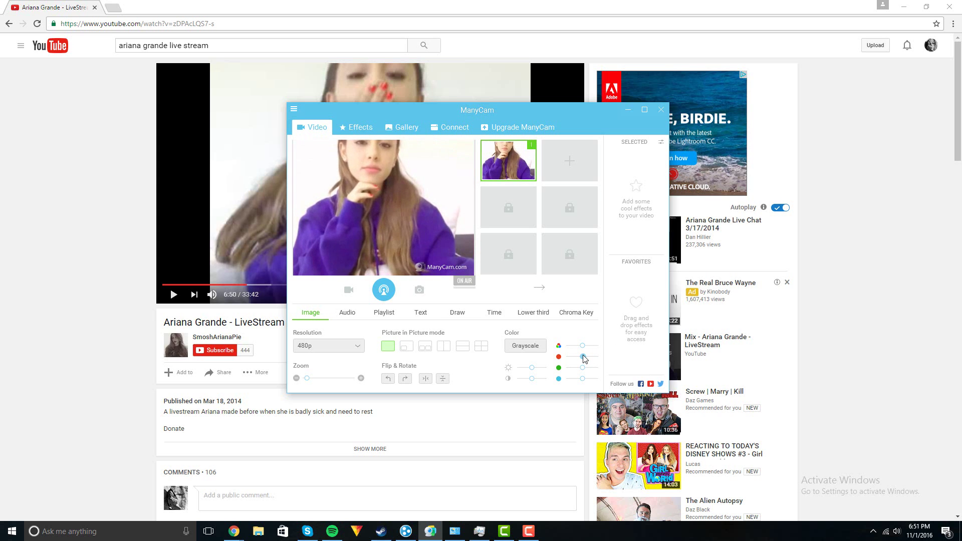
click(532, 378)
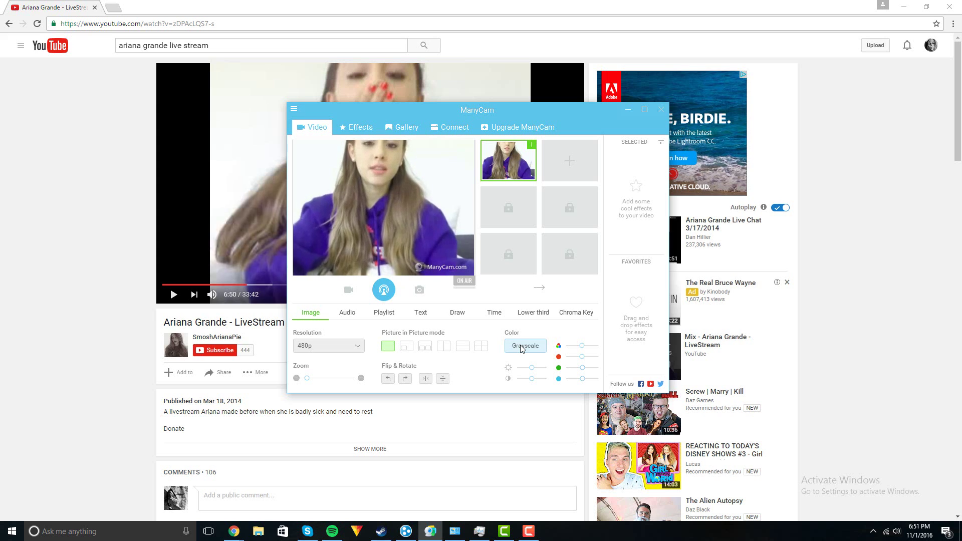
View the Audio settings, then the Playlist listing the Ariana Grande livestream
click(347, 310)
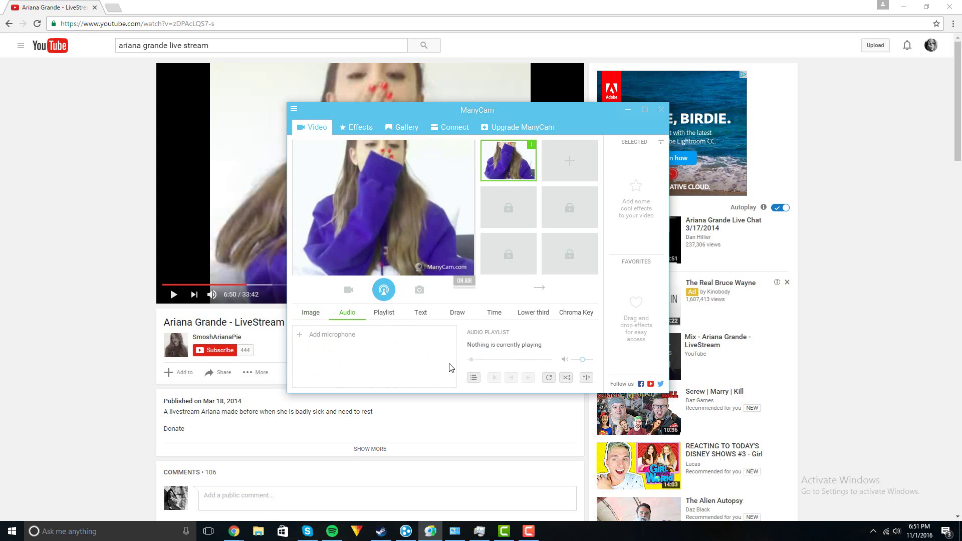
click(384, 315)
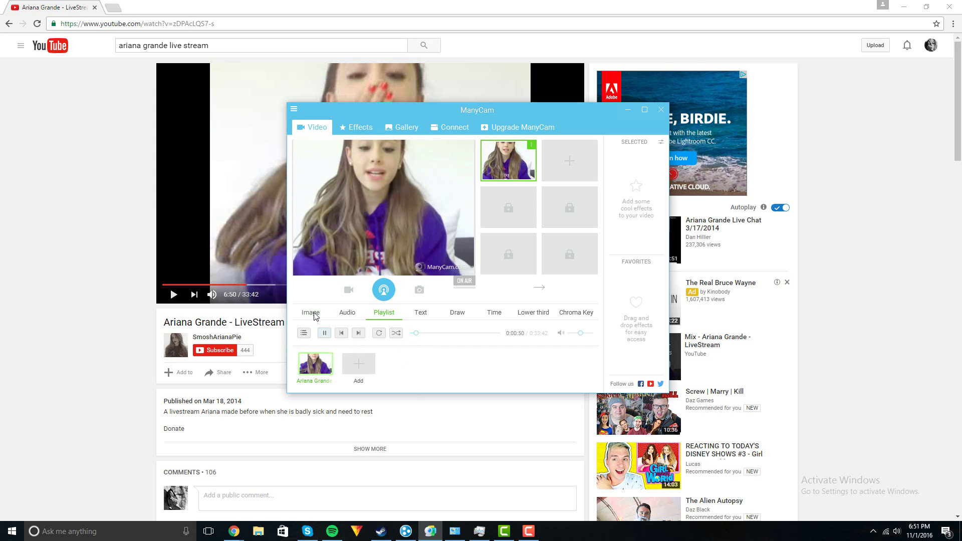
Add the caption 'jhsghdh', drag it to the video's centre, then switch the text overlay off
click(419, 312)
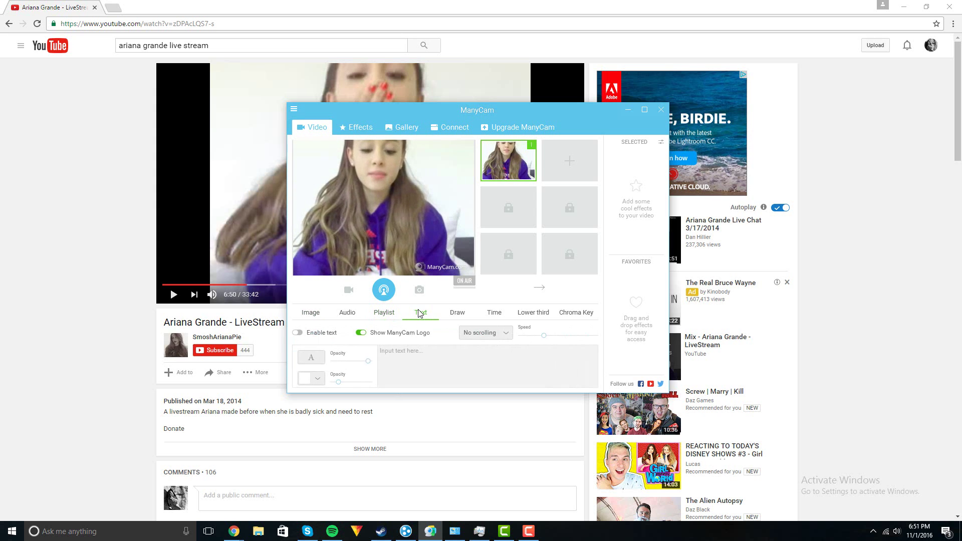
click(301, 332)
click(433, 365)
text(jhsghdhasgsa)
drag(386, 244, 405, 141)
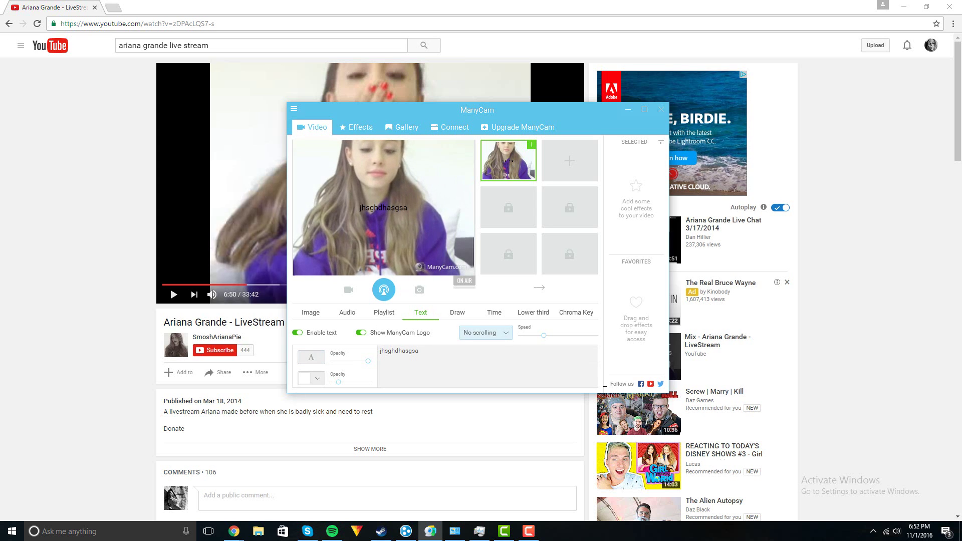
click(299, 333)
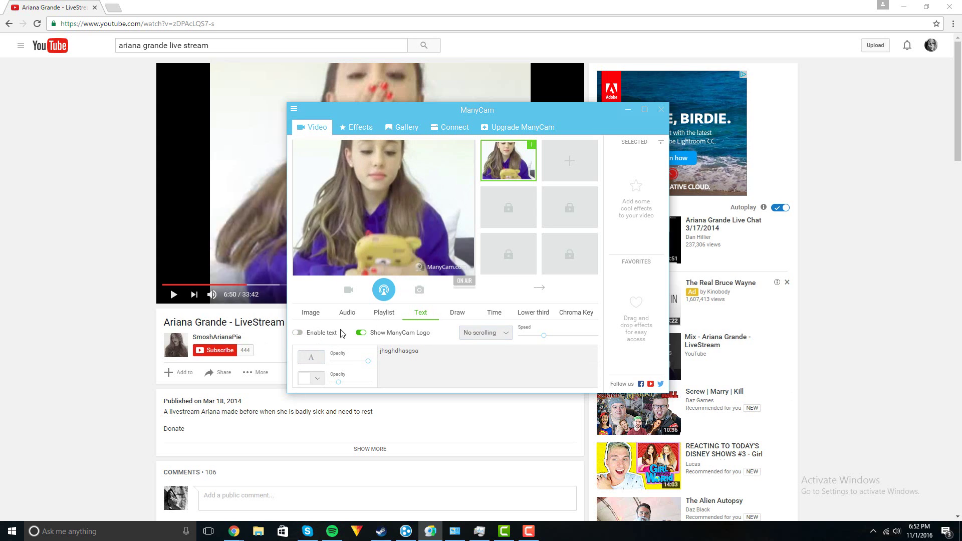
click(457, 313)
click(418, 313)
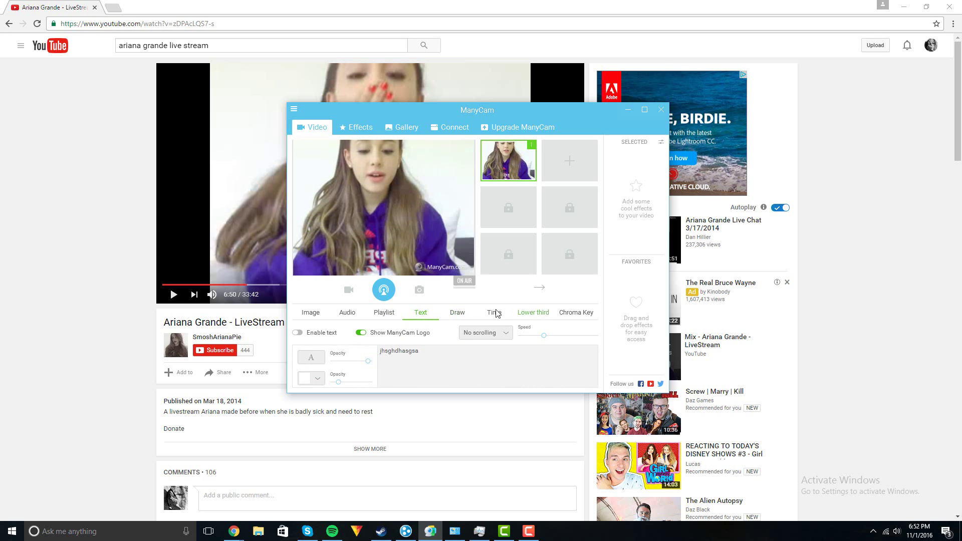
Try hiding the ManyCam logo, dismiss the upgrade prompt, and open the Time overlay styles
click(361, 333)
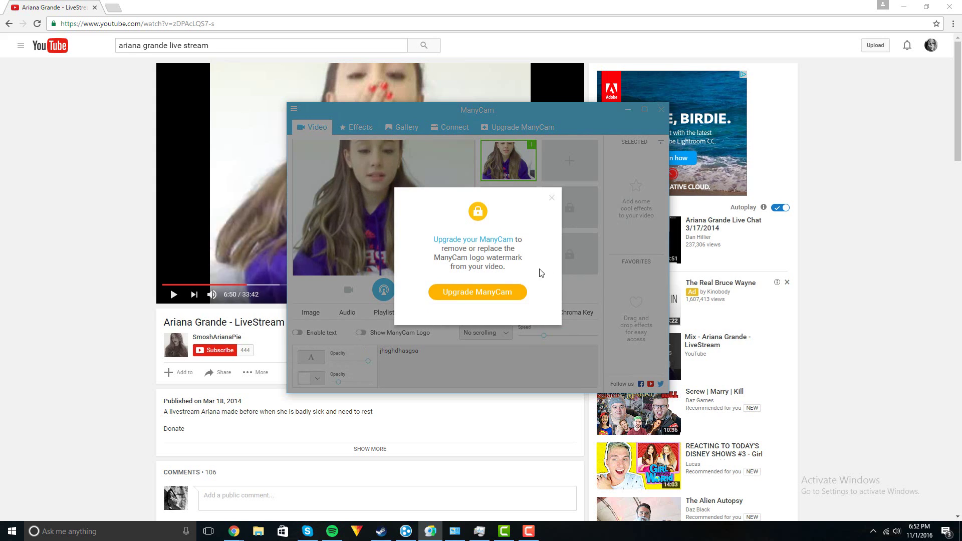
click(552, 199)
click(457, 315)
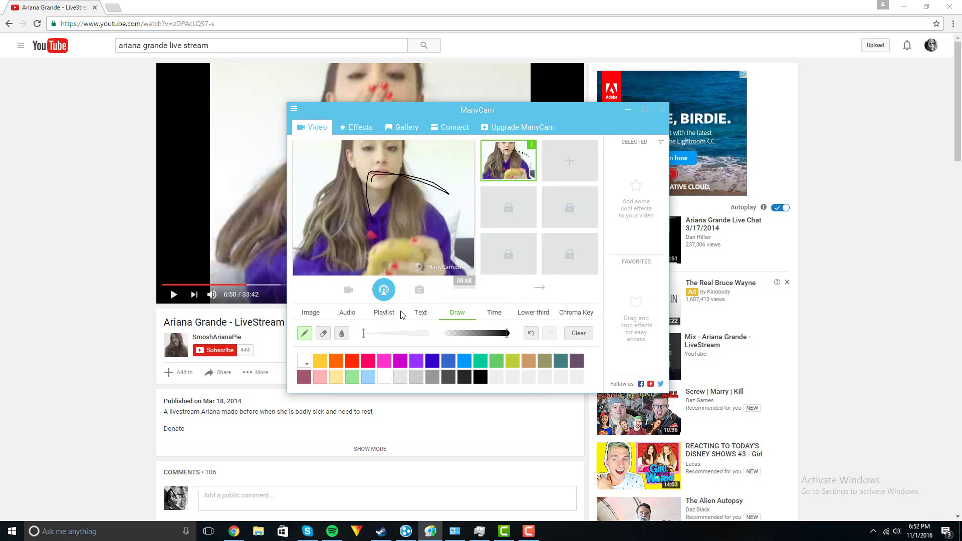
click(494, 312)
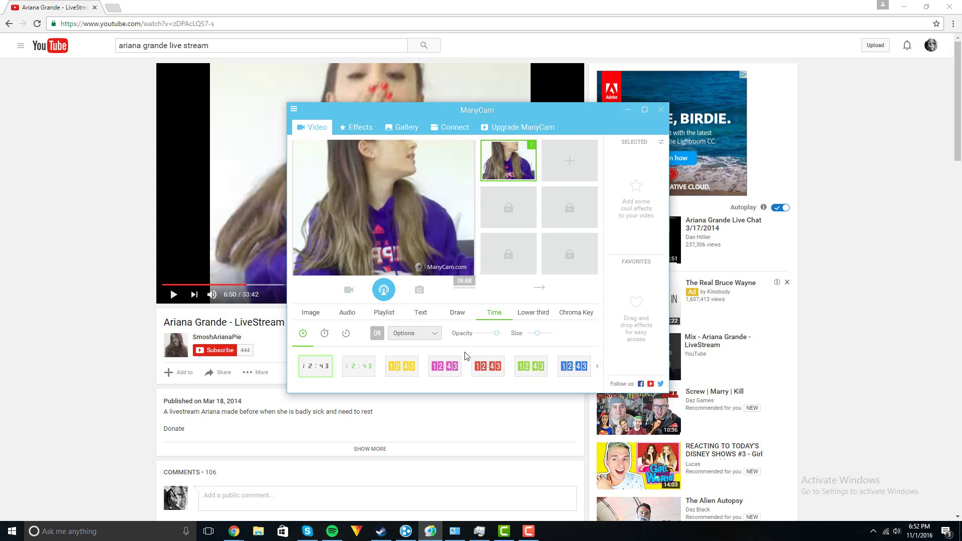
Look through the Lower third and Chroma Key options, then show the Effects tab's Distortions grid
click(534, 313)
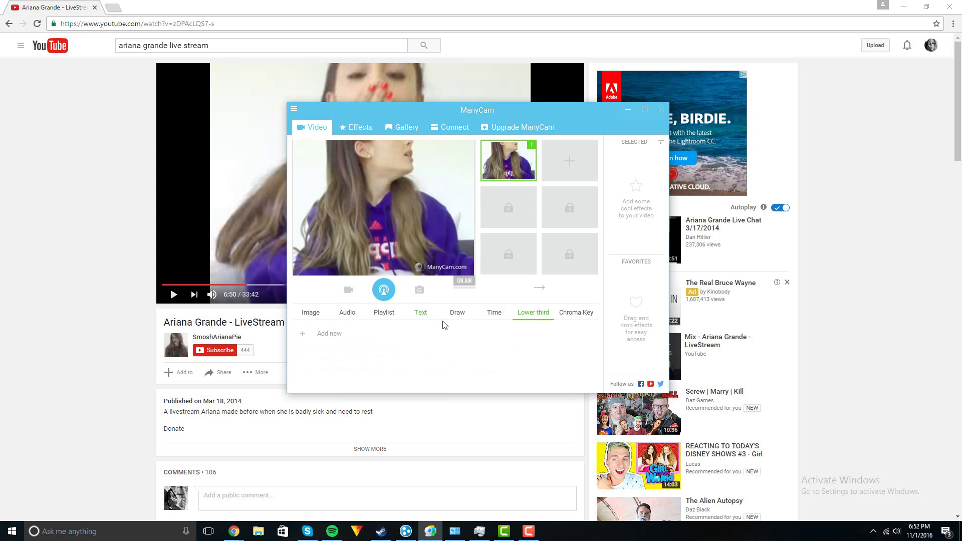
click(575, 313)
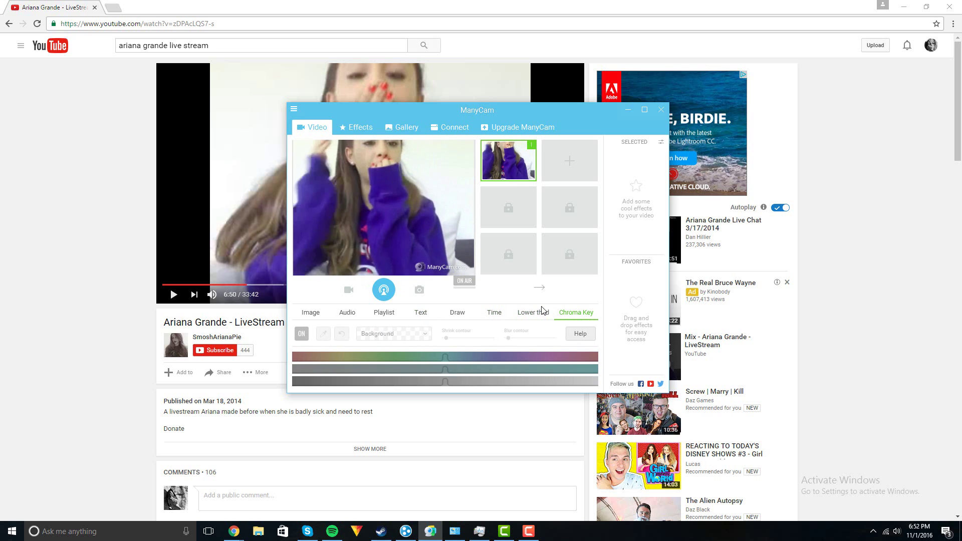
click(369, 133)
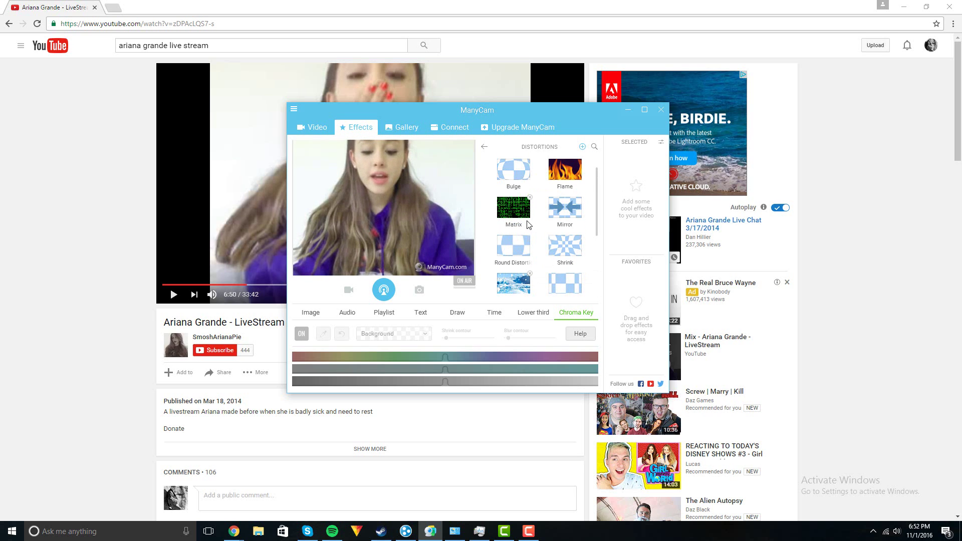
Try the Bulge, Flame and Matrix distortions on the livestream, removing Flame and Matrix
click(519, 175)
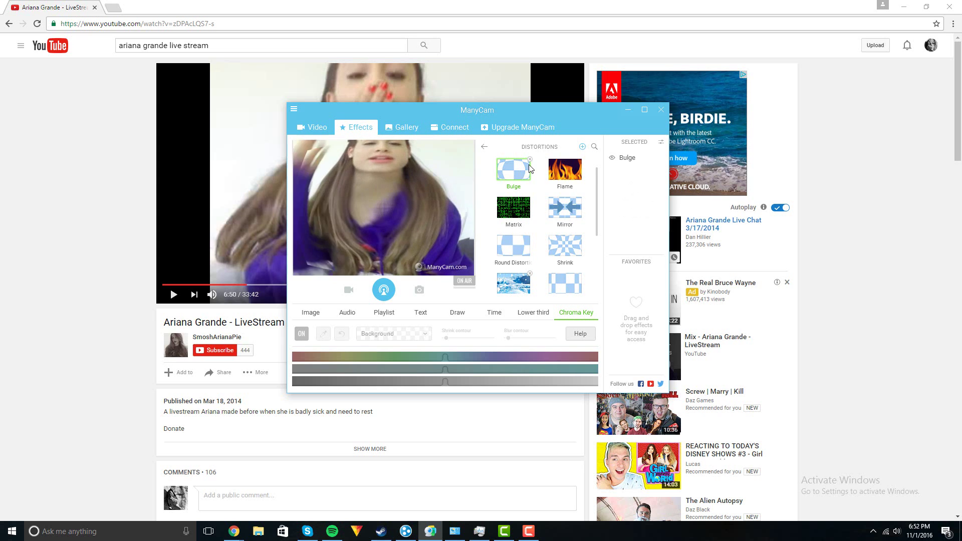
click(565, 174)
click(562, 175)
click(513, 207)
click(521, 212)
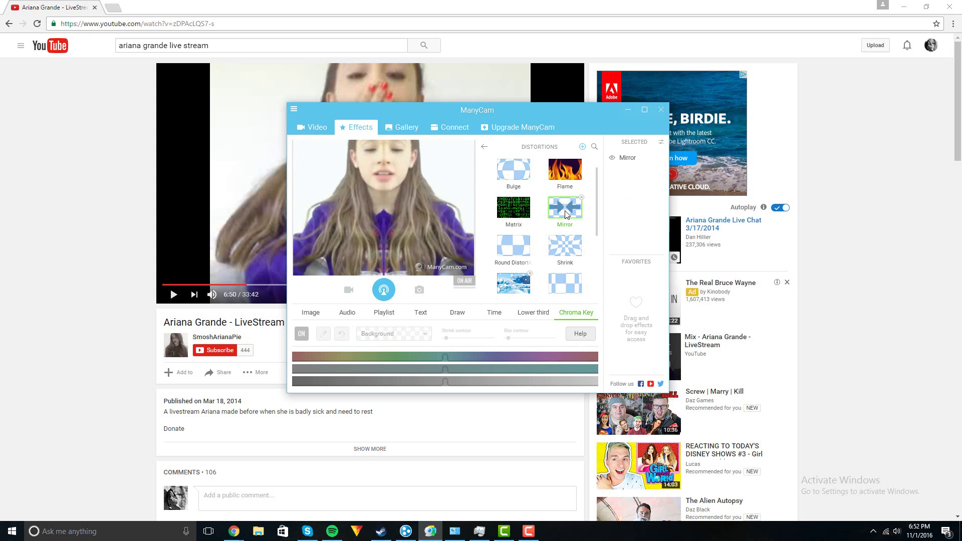
Turn off the Snow and Water effects so no effect remains applied
scroll(534, 248, down, 1)
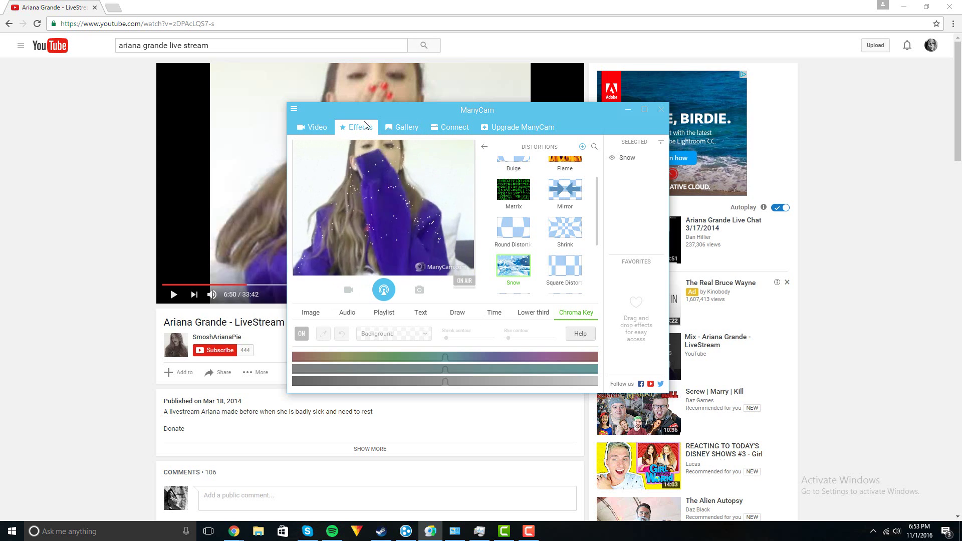
click(518, 274)
scroll(536, 220, down, 3)
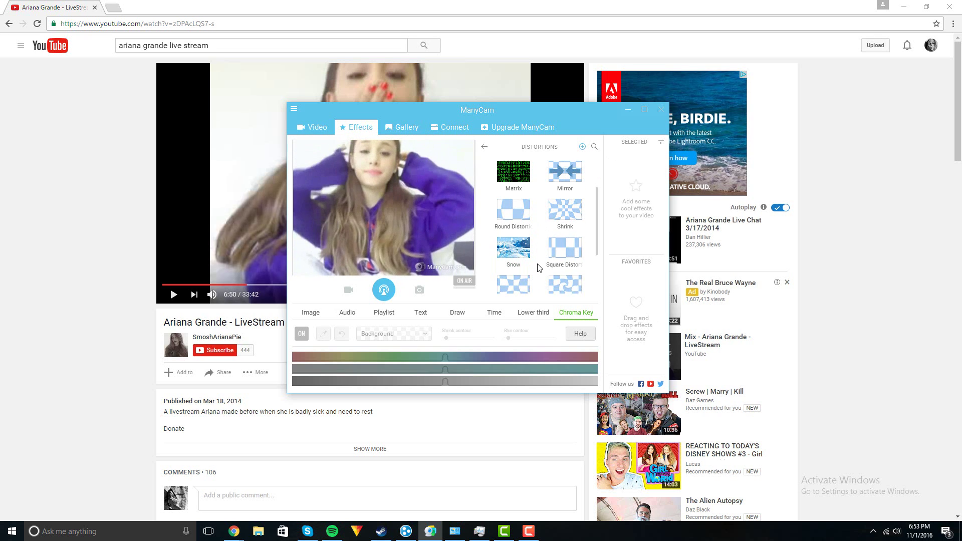
scroll(538, 207, down, 1)
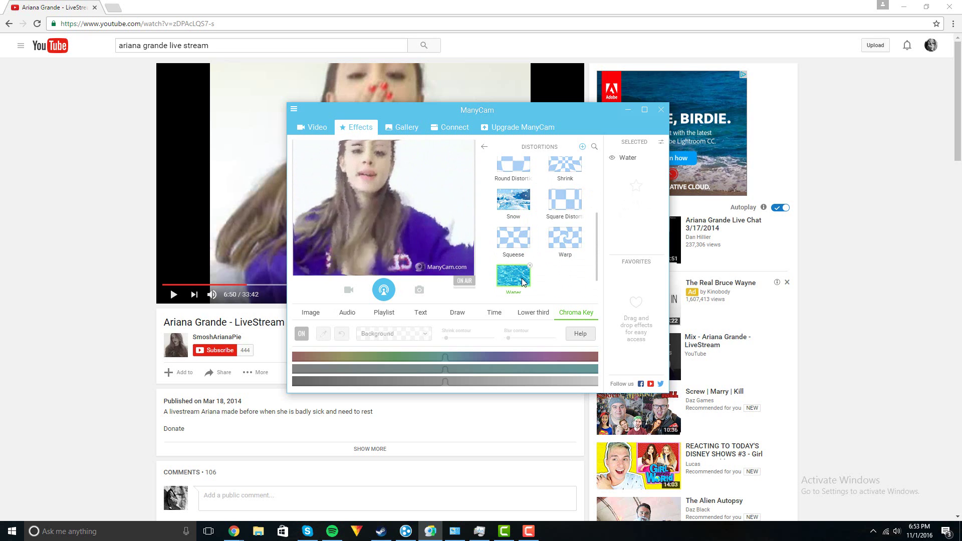
click(516, 280)
scroll(571, 223, up, 2)
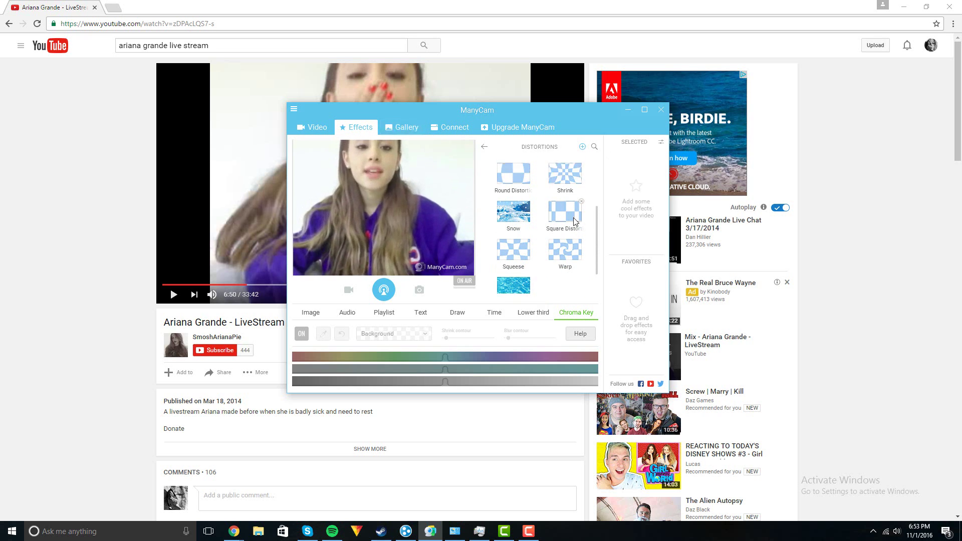
scroll(575, 223, up, 1)
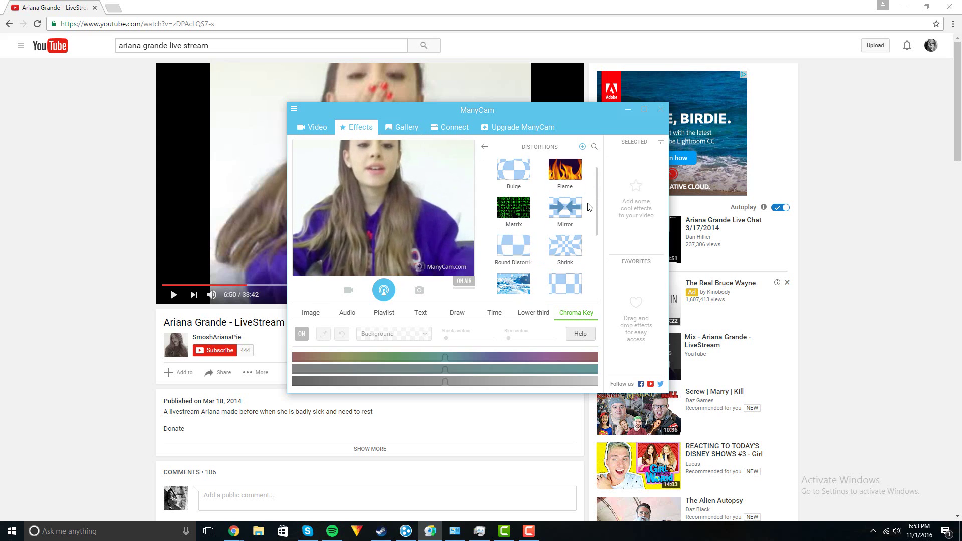
Browse ManyCam's Gallery and Connect pages, then return to the Video sources list
click(406, 126)
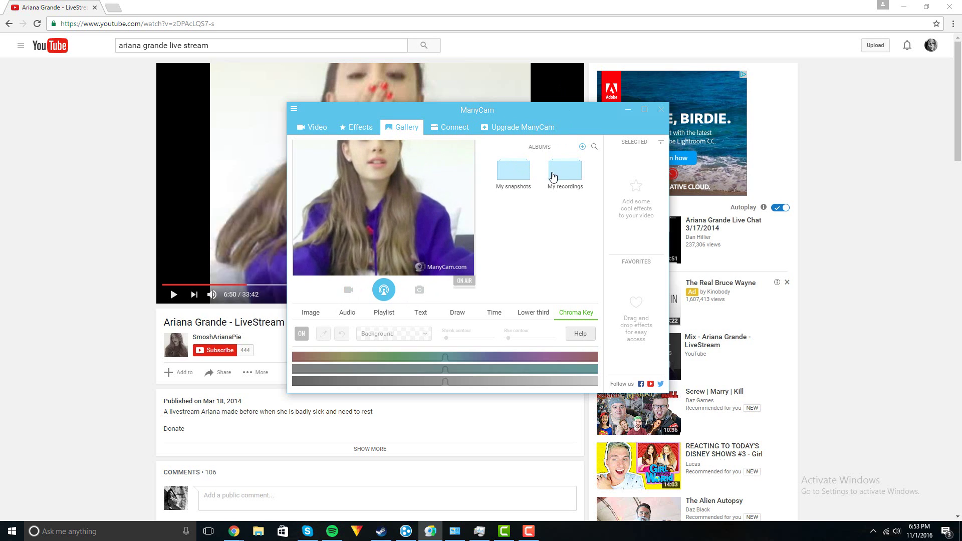
click(451, 125)
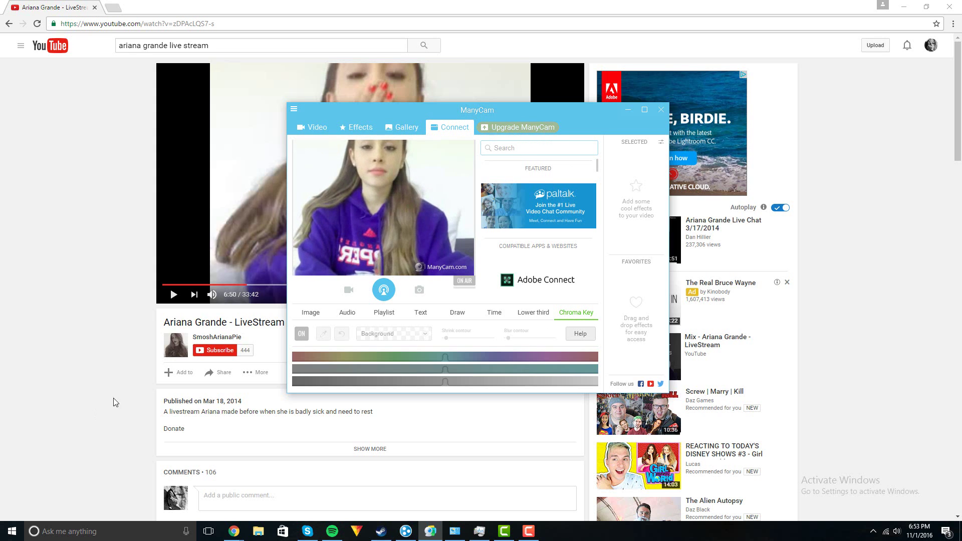
click(310, 135)
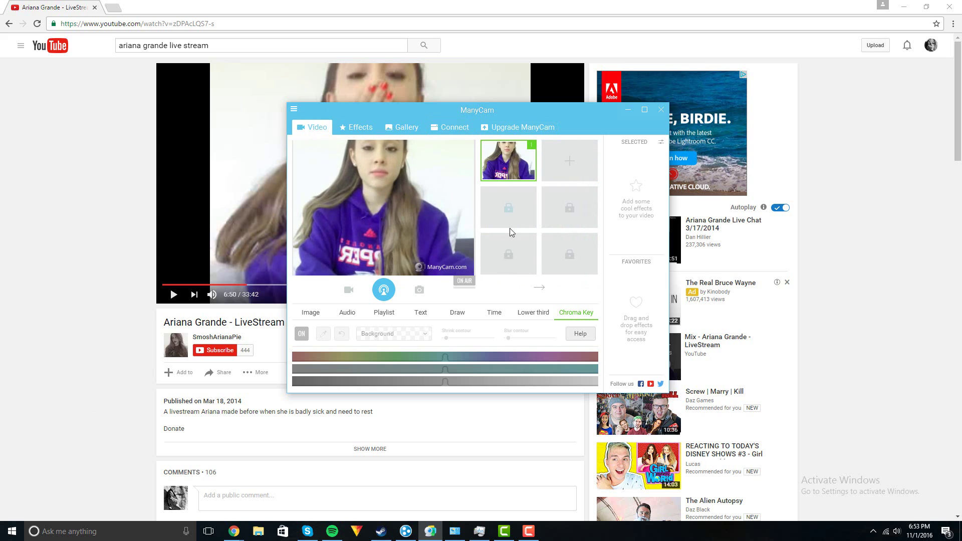
In Chrome, load omegle.com and start a video chat
click(142, 3)
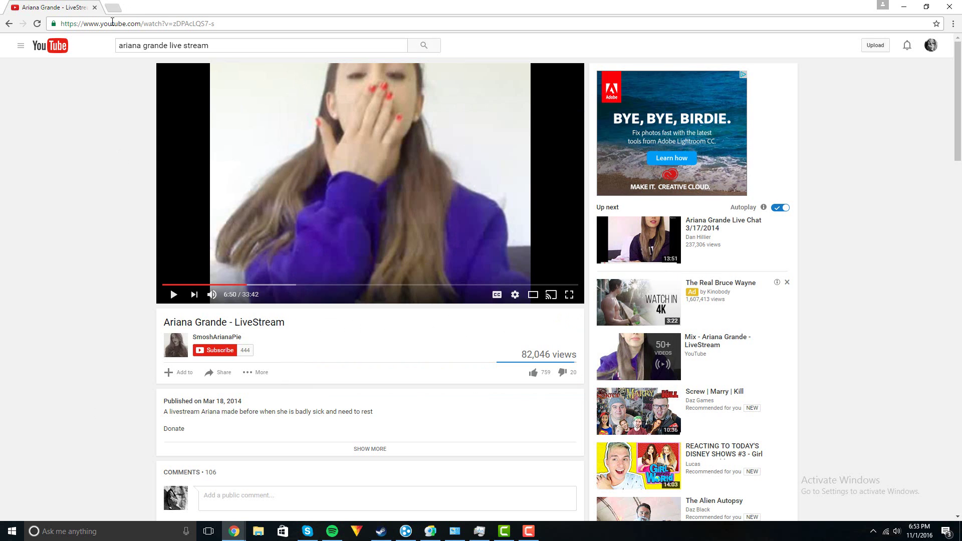
click(112, 22)
text(omegle)
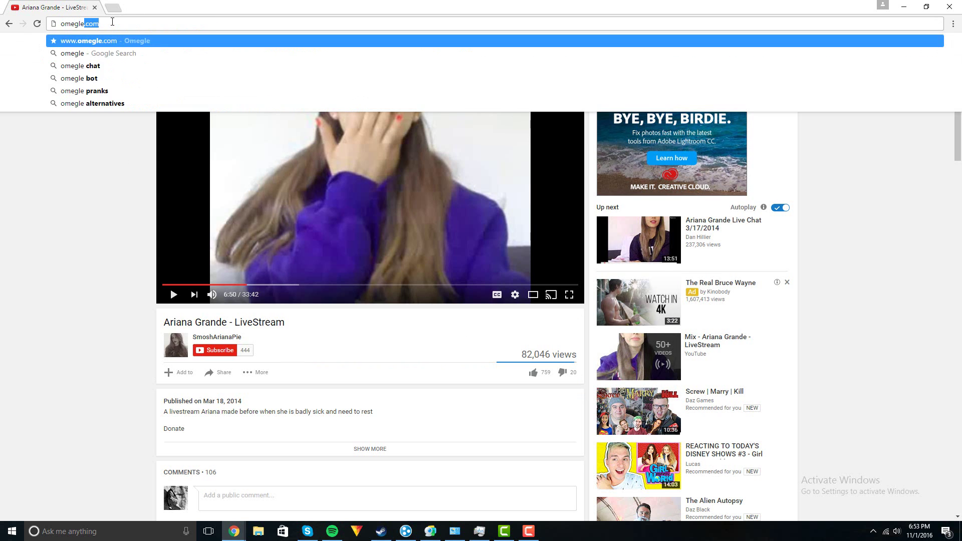
text(.com)
key(Return)
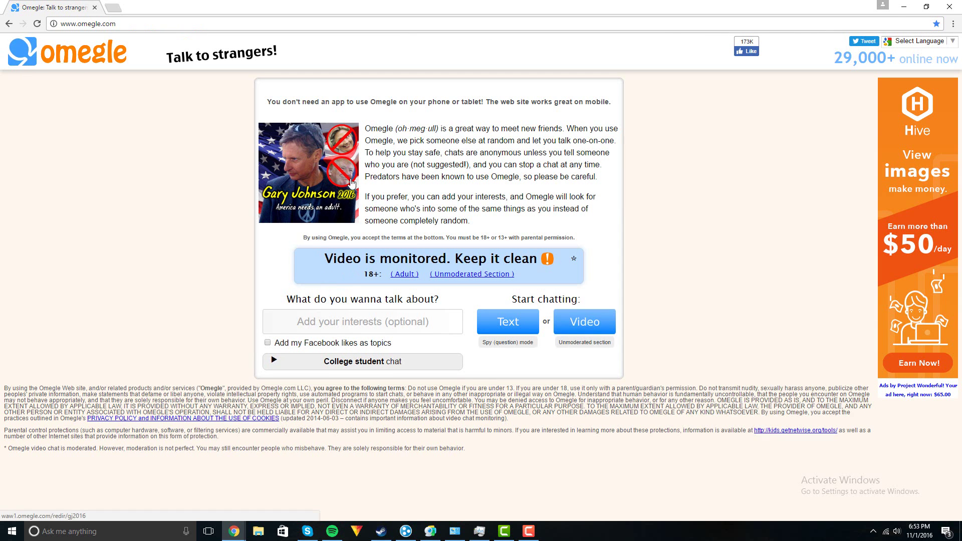
click(577, 318)
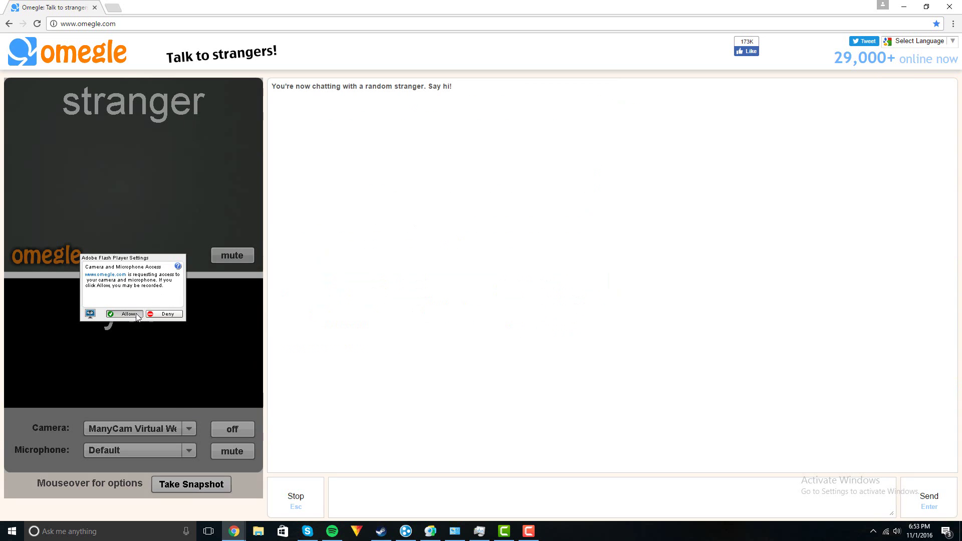
Allow camera access, choose the ManyCam virtual microphone, and mute it
click(129, 313)
click(150, 450)
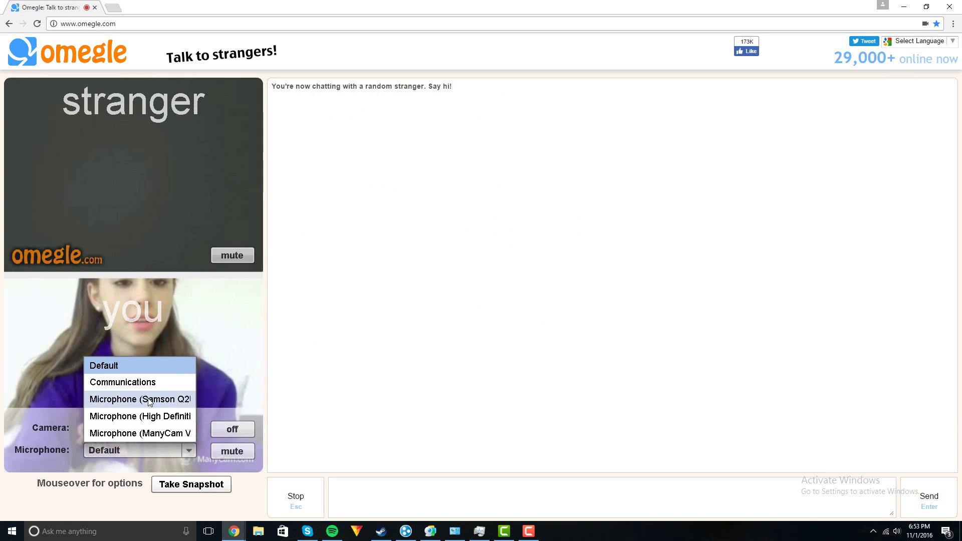
click(150, 432)
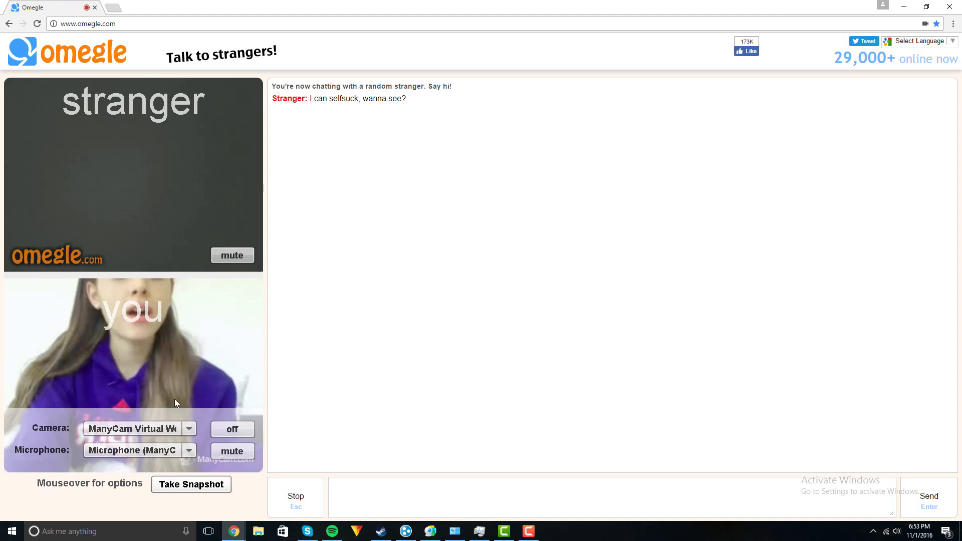
click(222, 457)
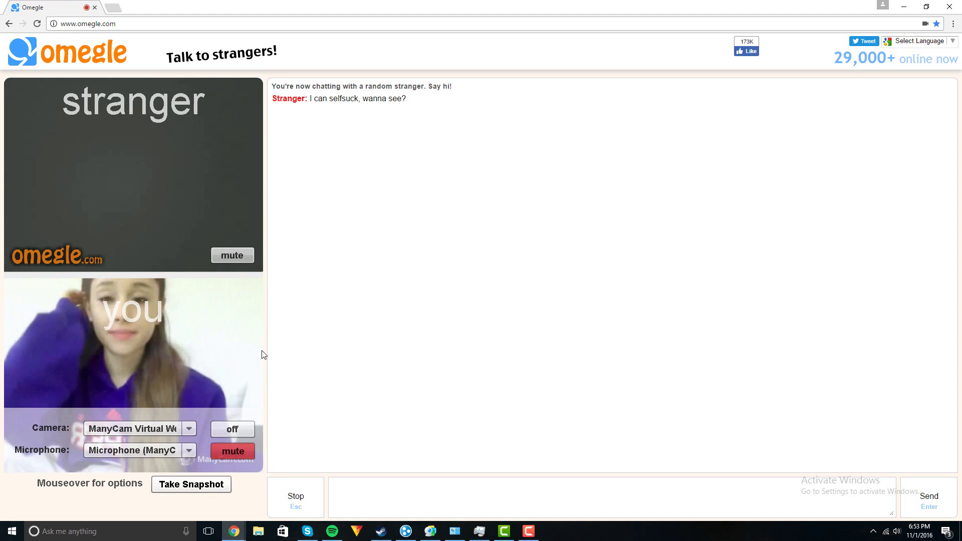
End the current Omegle chat and skip through strangers to a new one
click(313, 496)
click(314, 496)
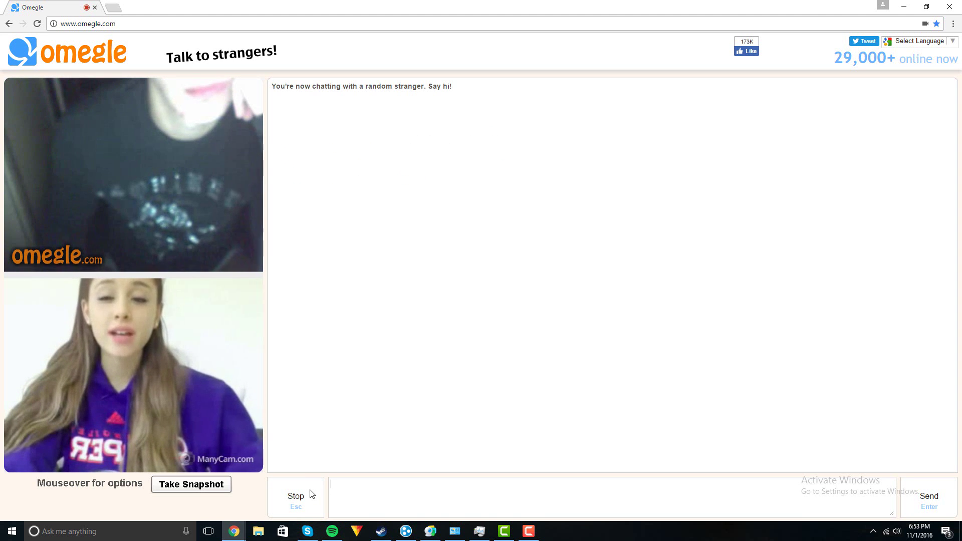
double_click(310, 494)
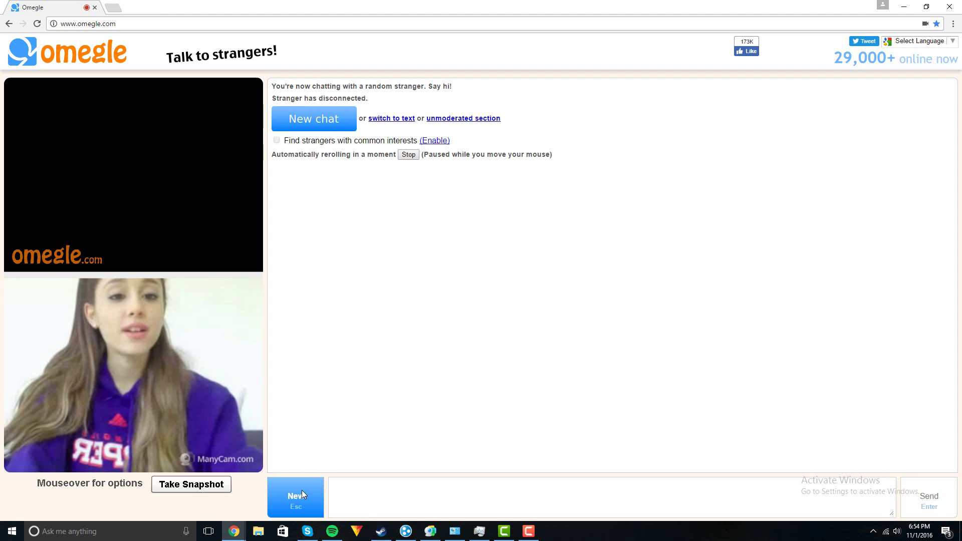
click(301, 495)
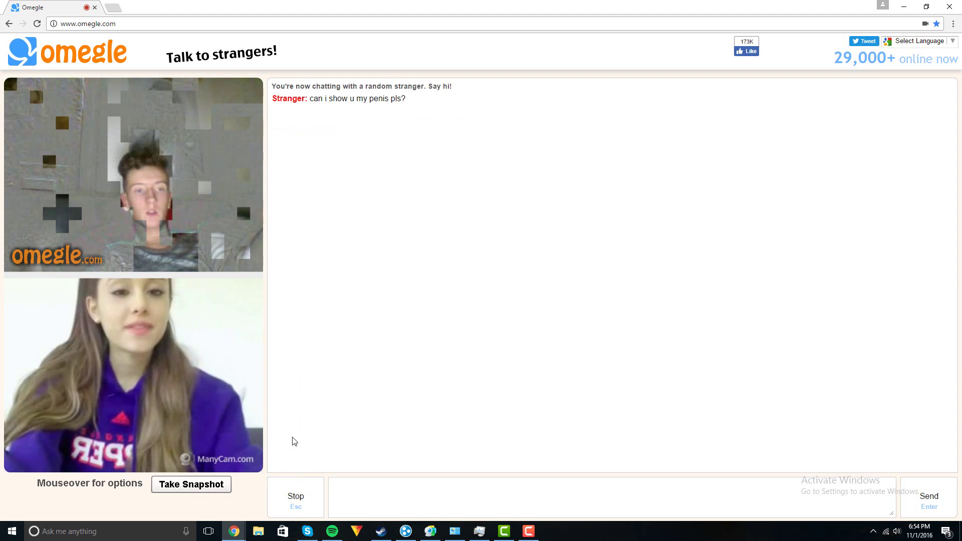
Send 'hi' to the stranger, then disconnect and connect to the next one
mouse_move(209, 281)
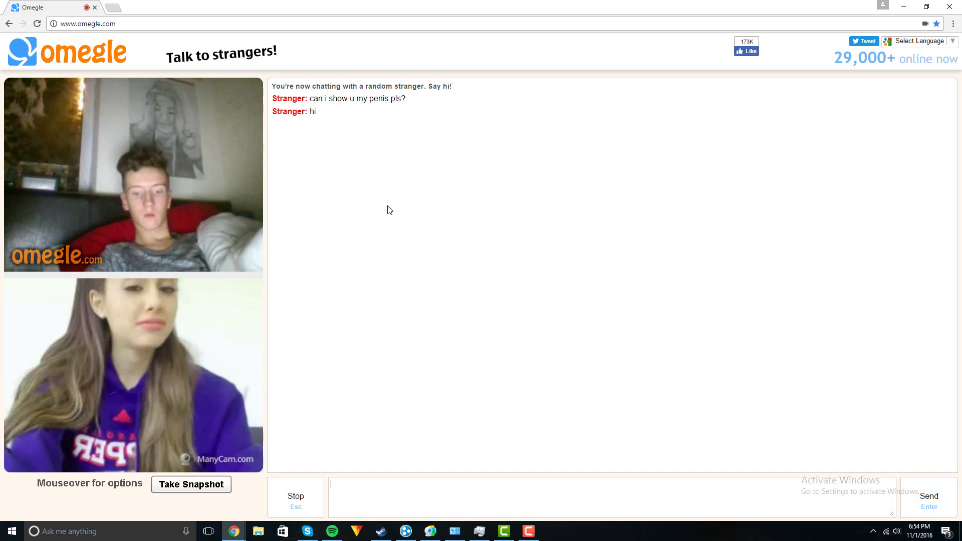
text(hi)
key(Return)
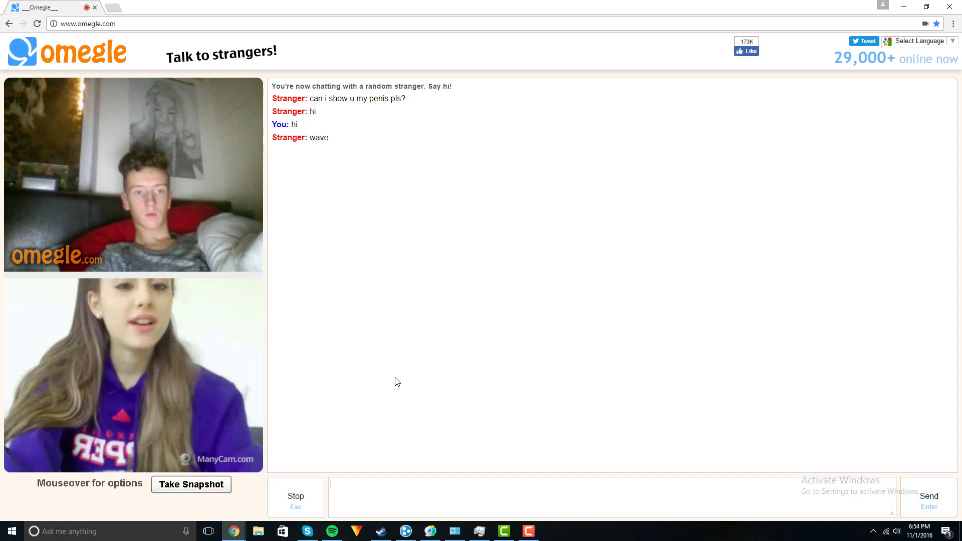
double_click(290, 494)
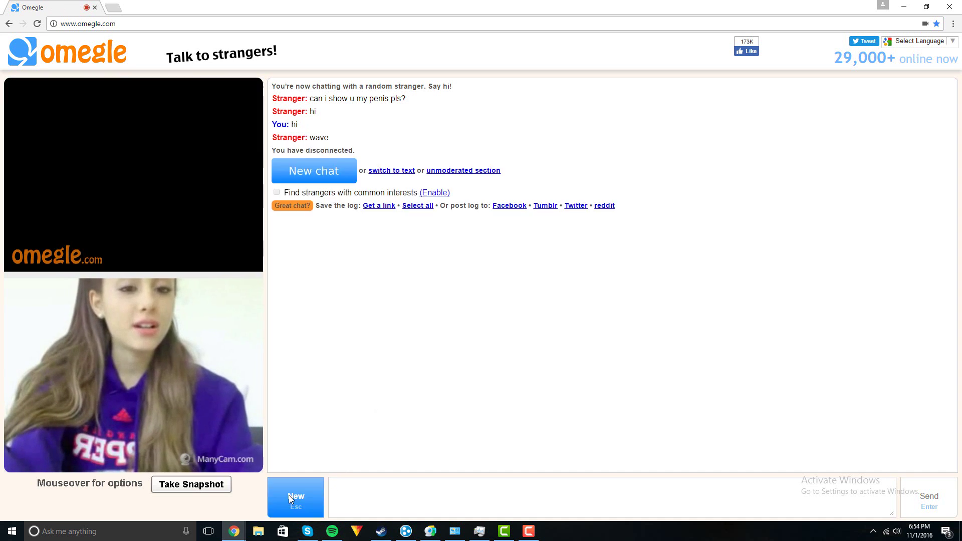
click(288, 495)
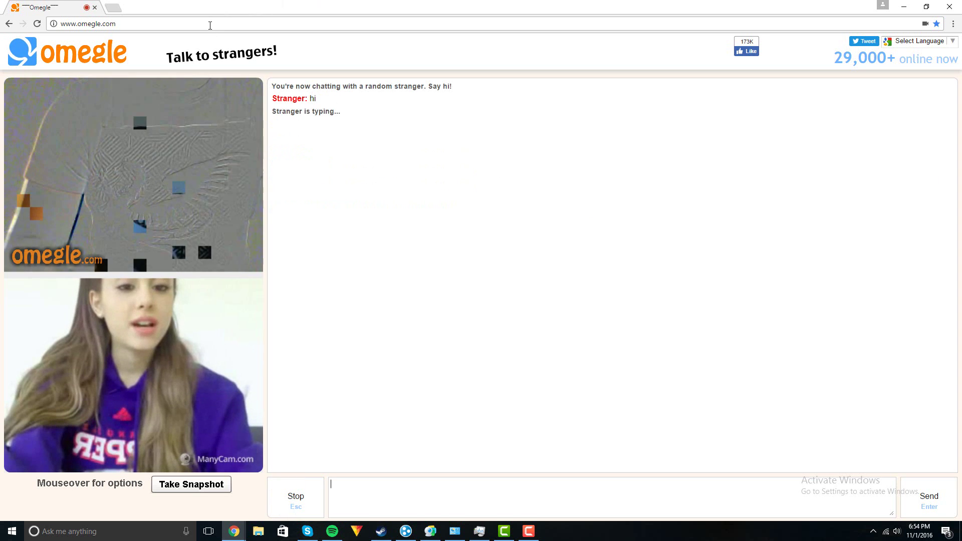
Enter google.com in the address bar to head to Google
click(209, 25)
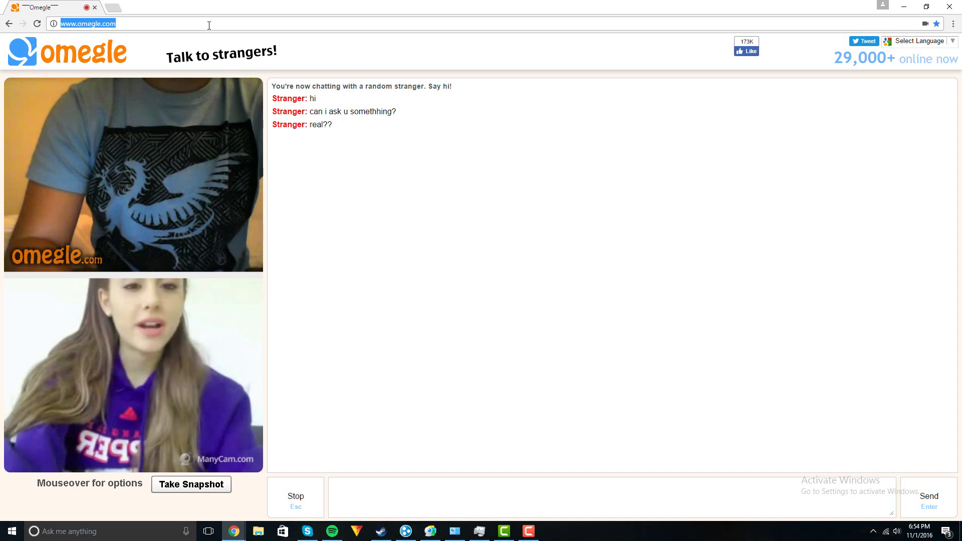
text(goo)
key(Return)
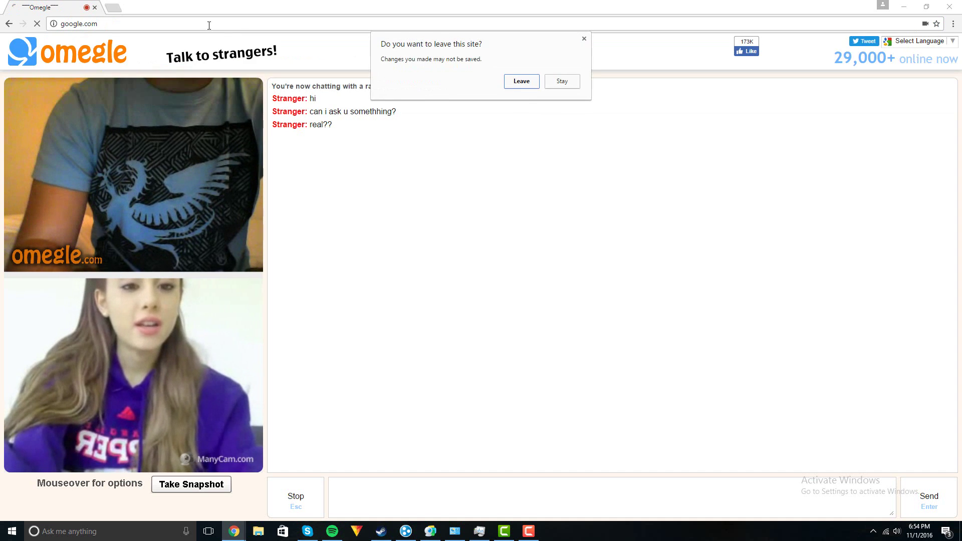
Confirm leaving Omegle for Google, then bring ManyCam's window back on top
click(529, 88)
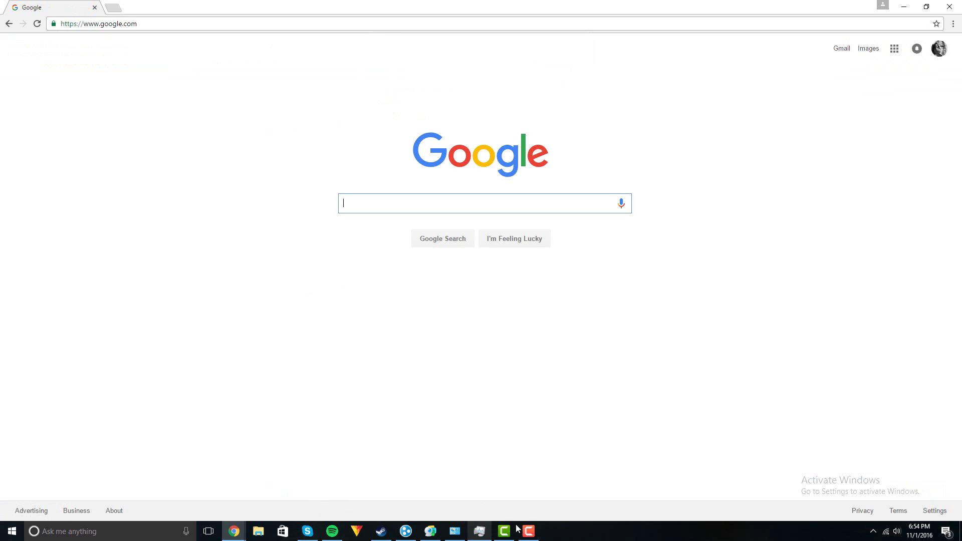
click(431, 531)
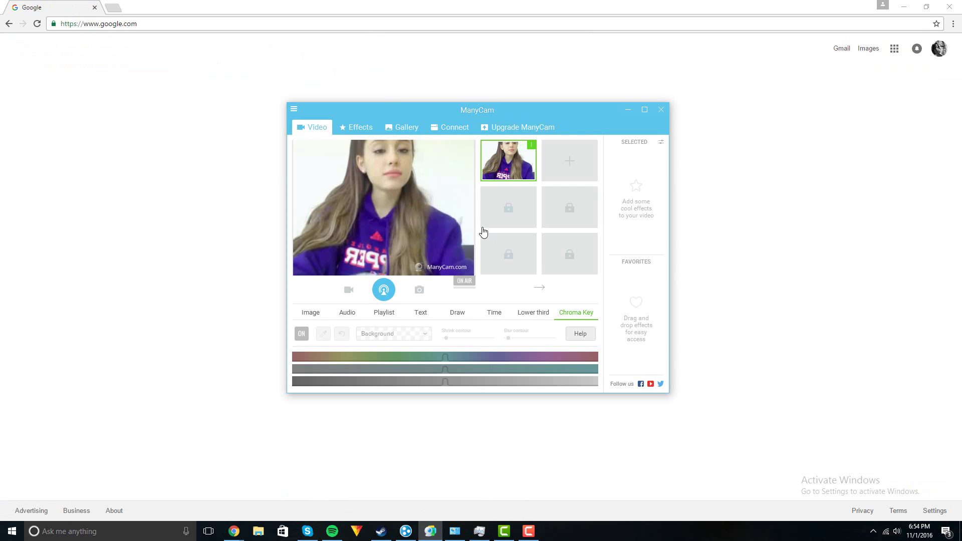
mouse_move(367, 257)
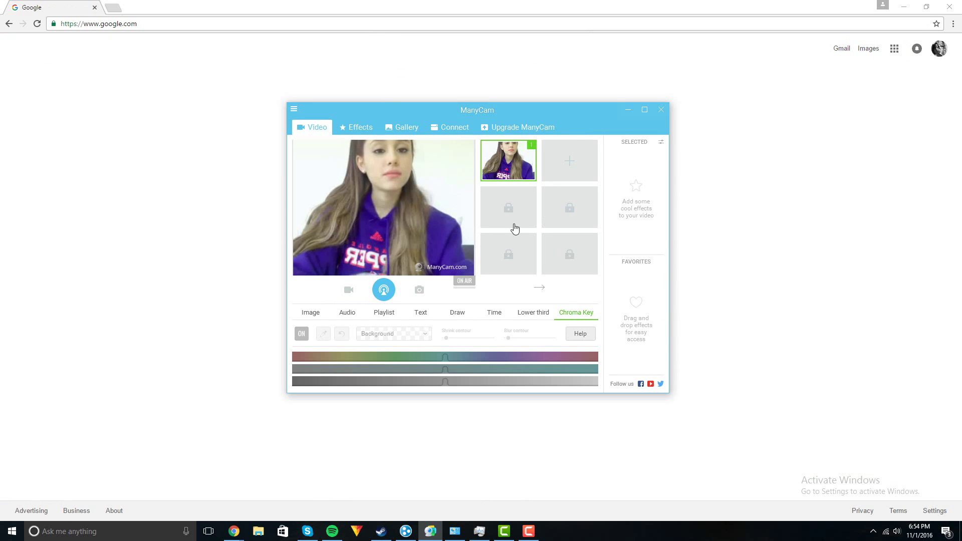